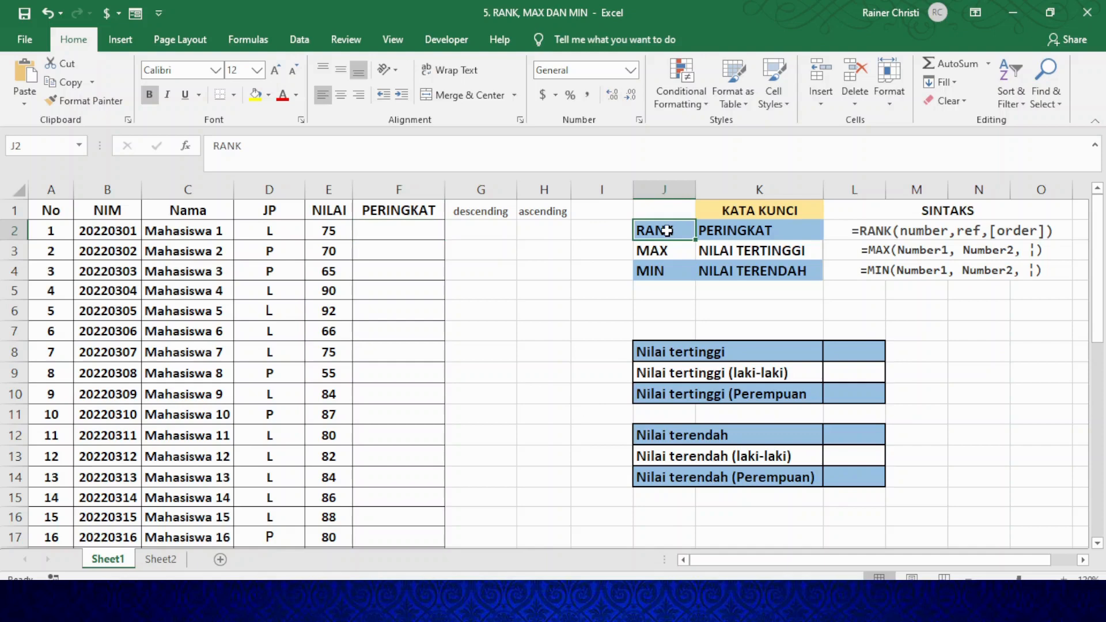
Examine the RANK, MAX and MIN keyword entries and the student score table down to its TOTAL row
click(673, 251)
click(685, 275)
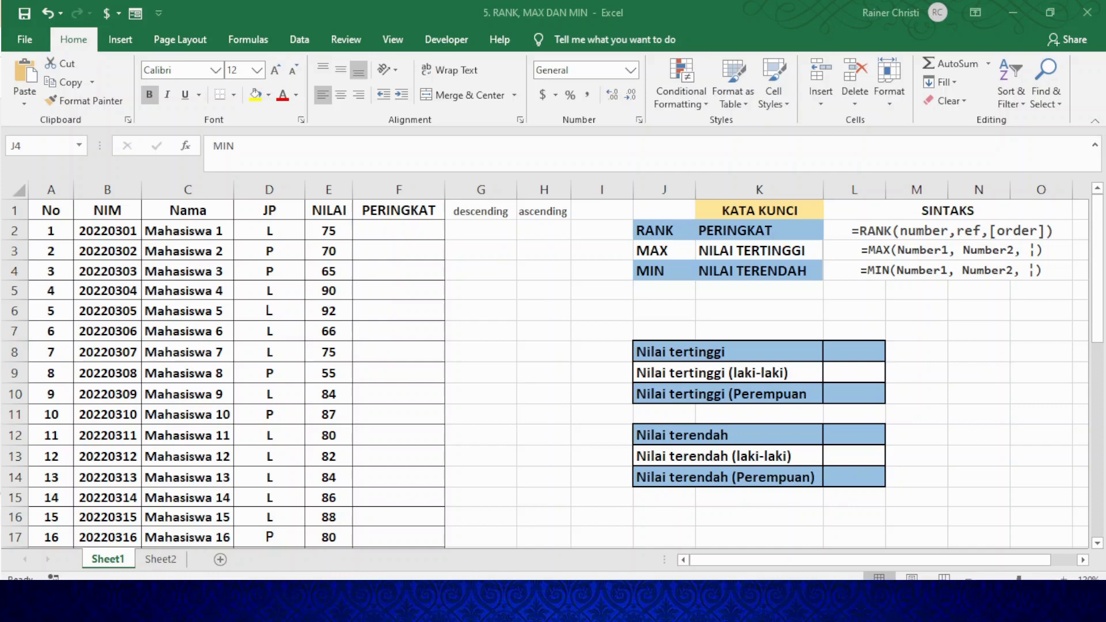
click(521, 552)
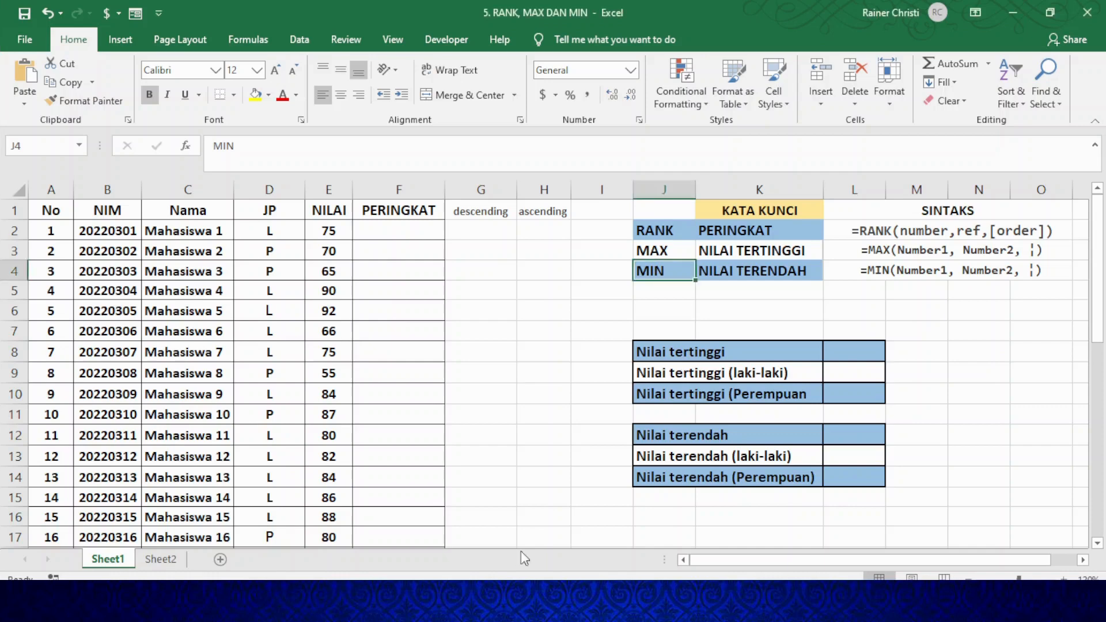
click(671, 255)
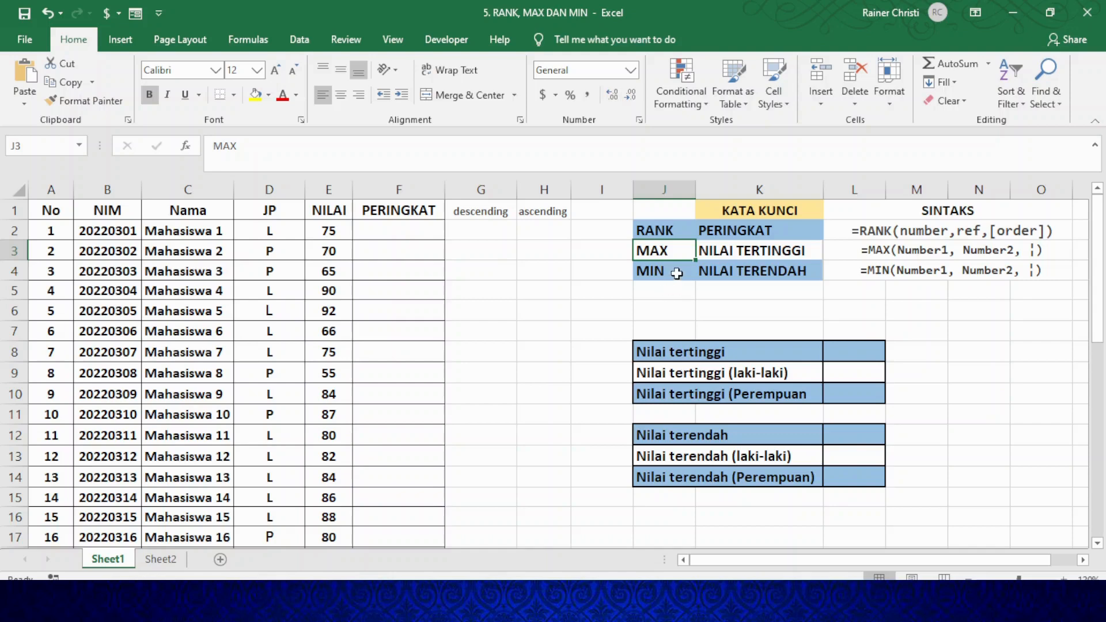
click(670, 270)
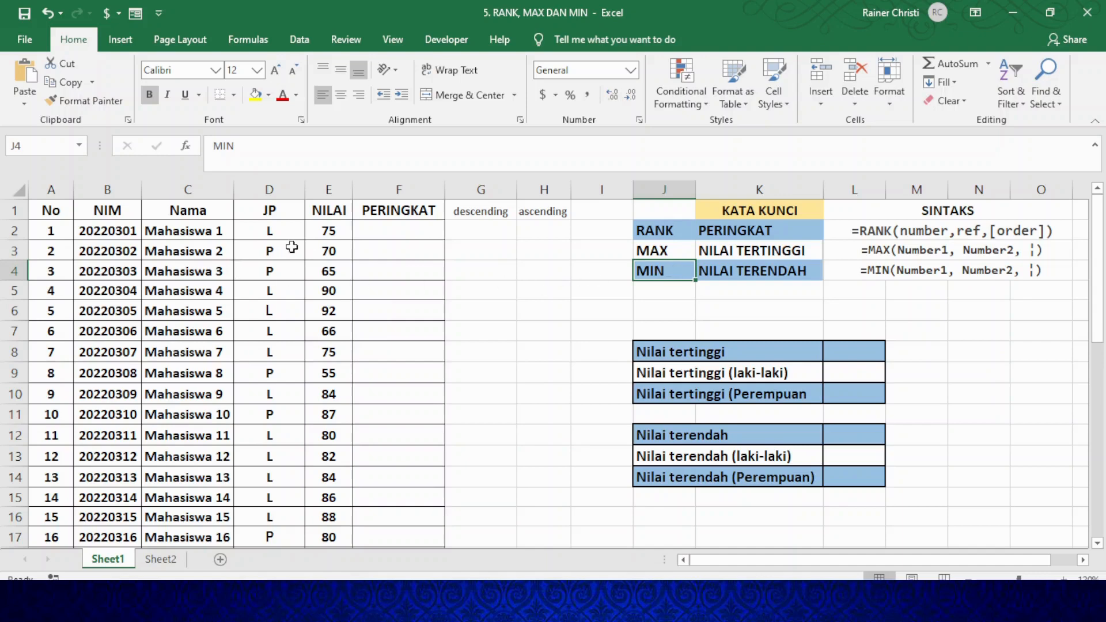
scroll(295, 260, down, 5)
scroll(294, 260, down, 7)
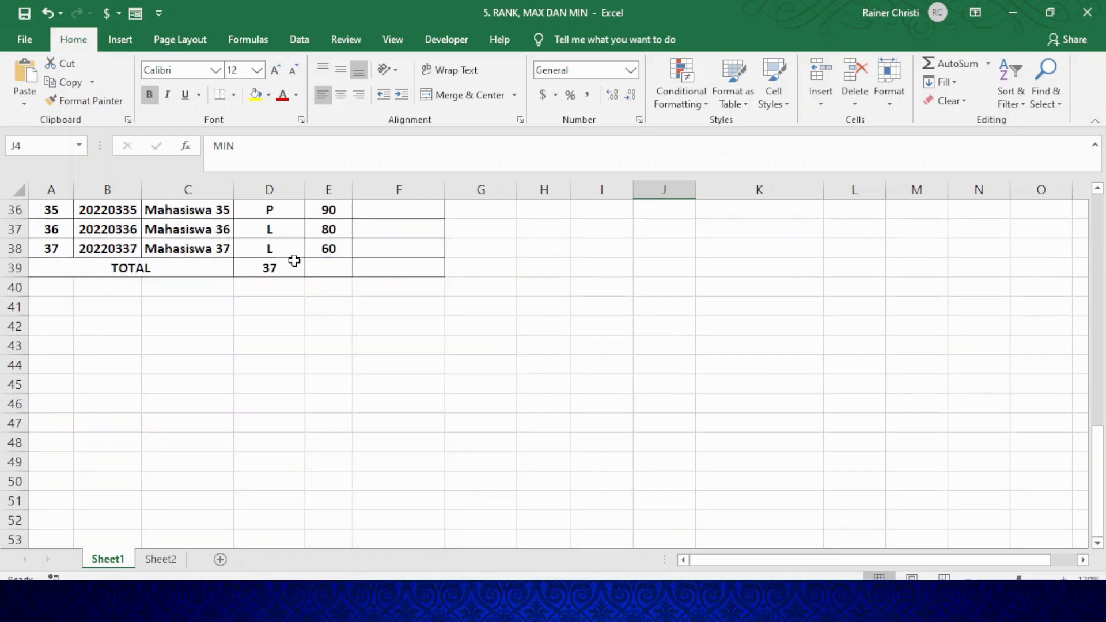
scroll(377, 252, up, 12)
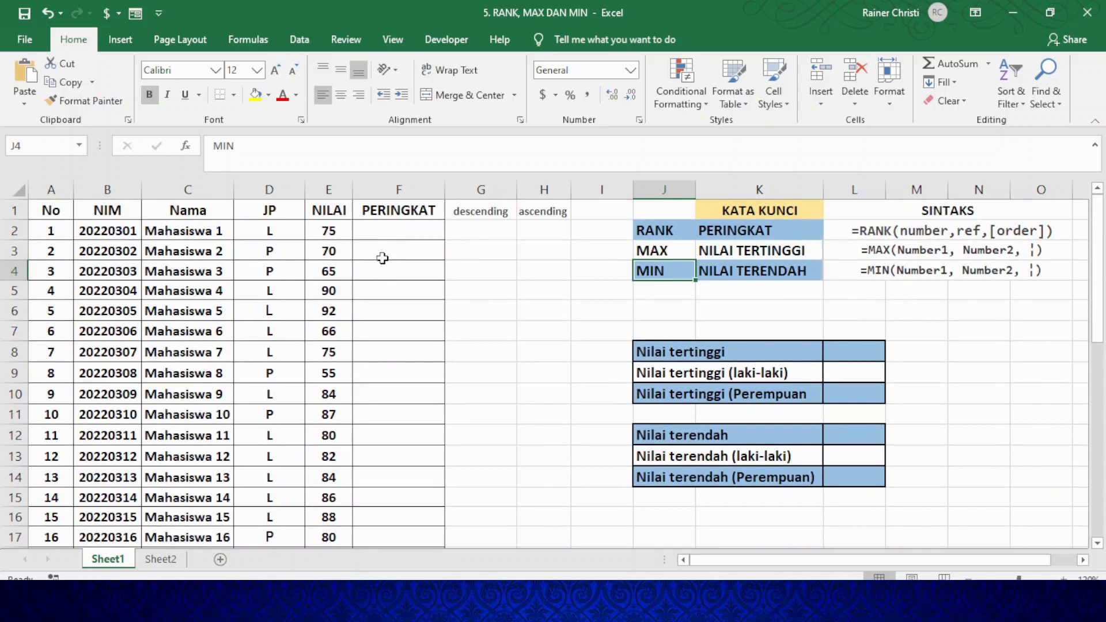
Enter =RANK(E2,$E$2:$E$38) in F2 to rank the first student's score under PERINGKAT
click(401, 225)
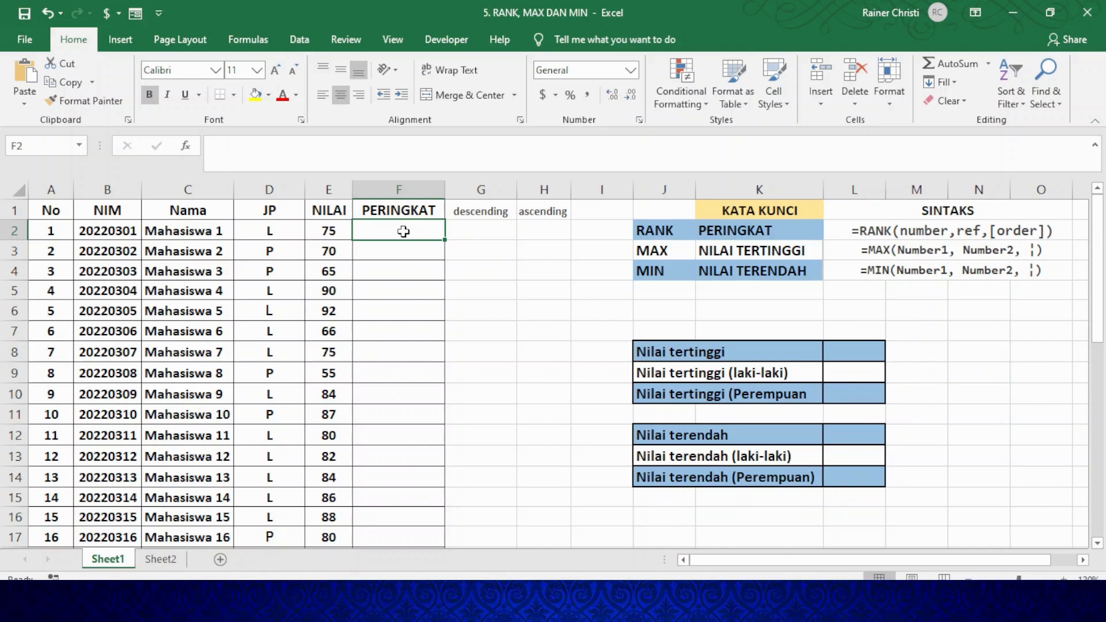
text(=)
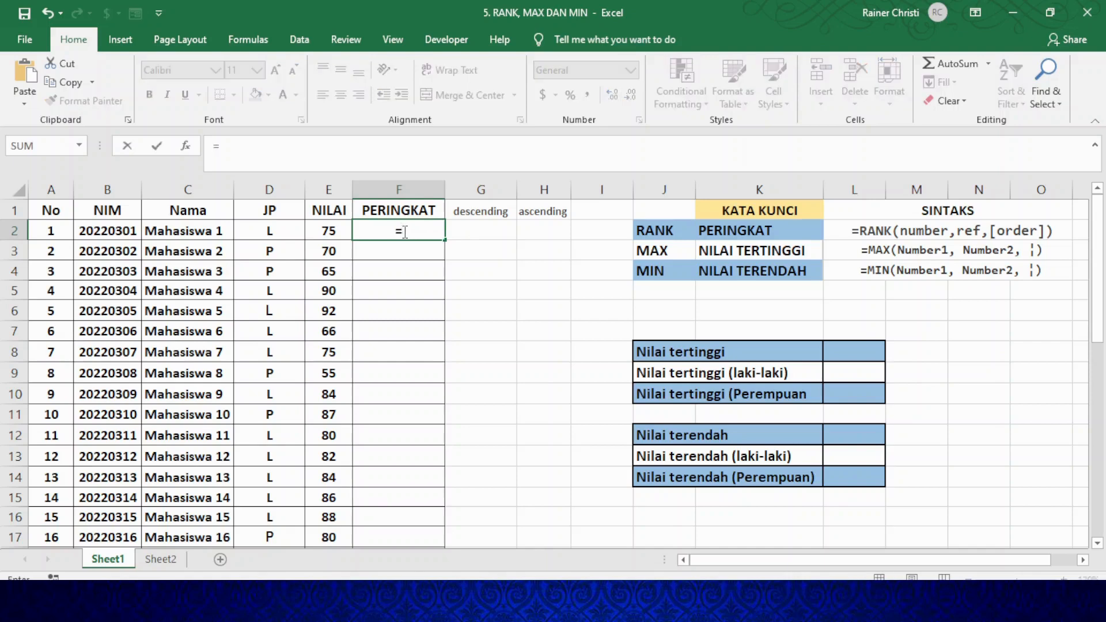
text(RANK)
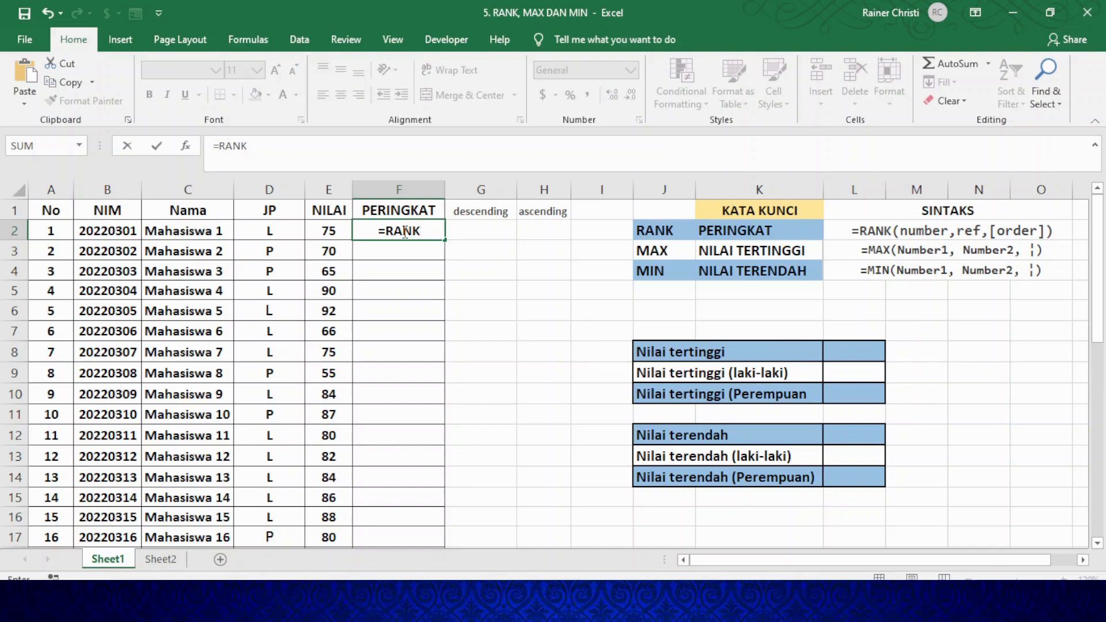
text(()
click(328, 231)
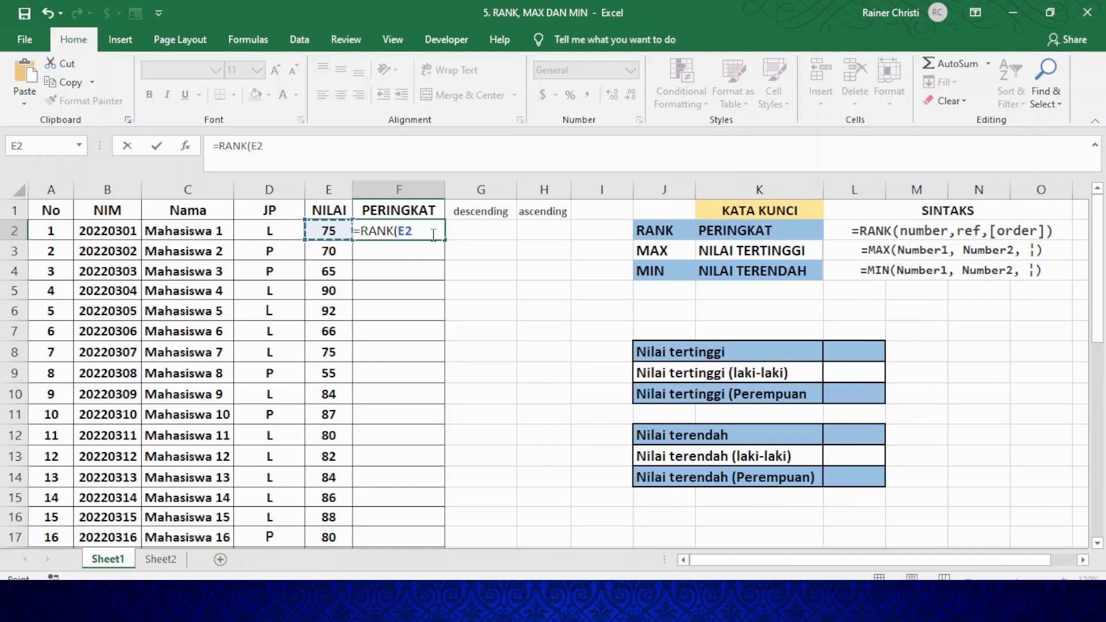
text(,)
drag(328, 230, 331, 484)
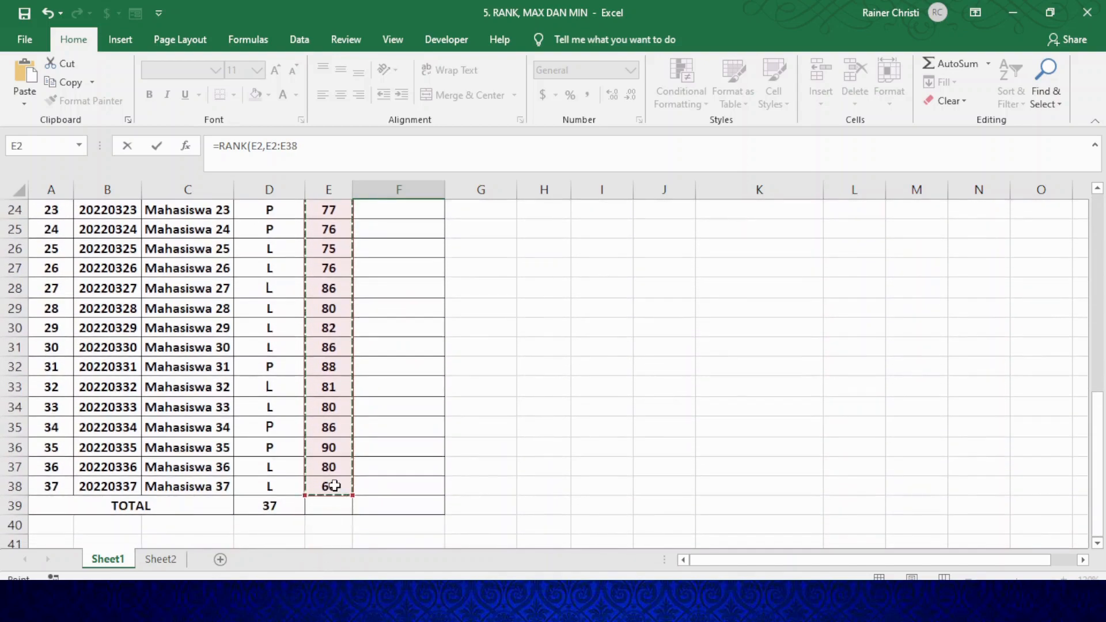
scroll(403, 253, up, 7)
scroll(406, 257, up, 1)
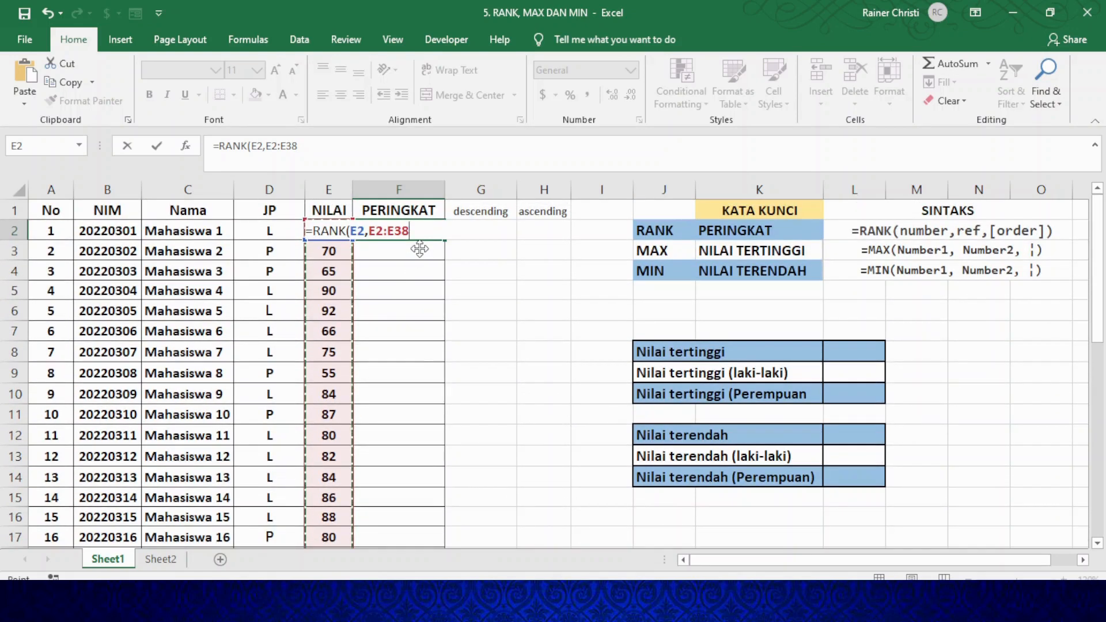
key(F4)
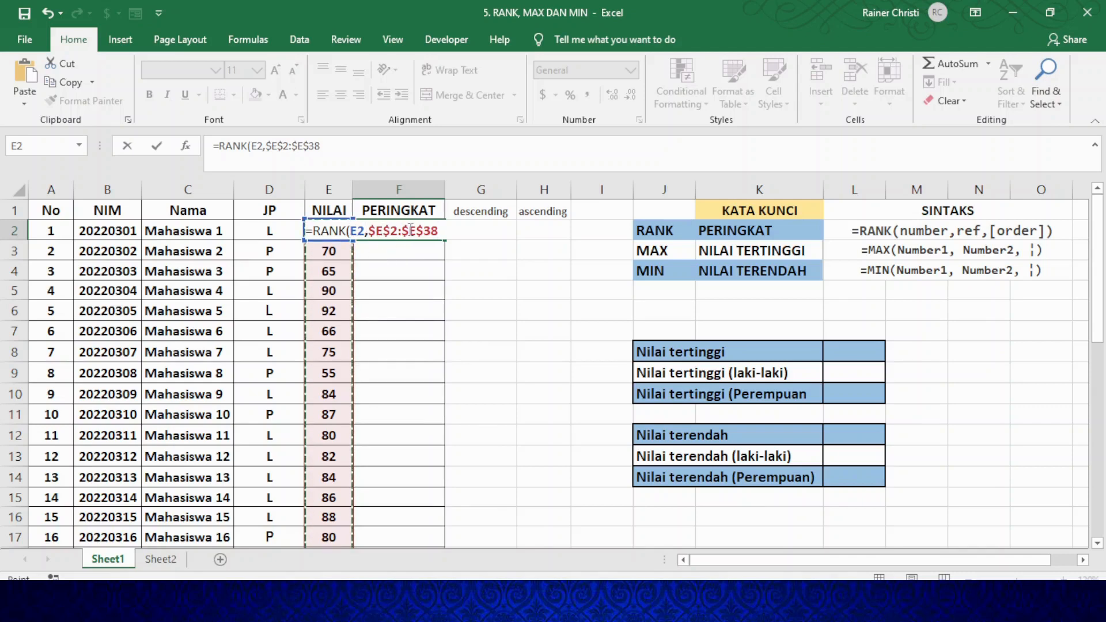
text())
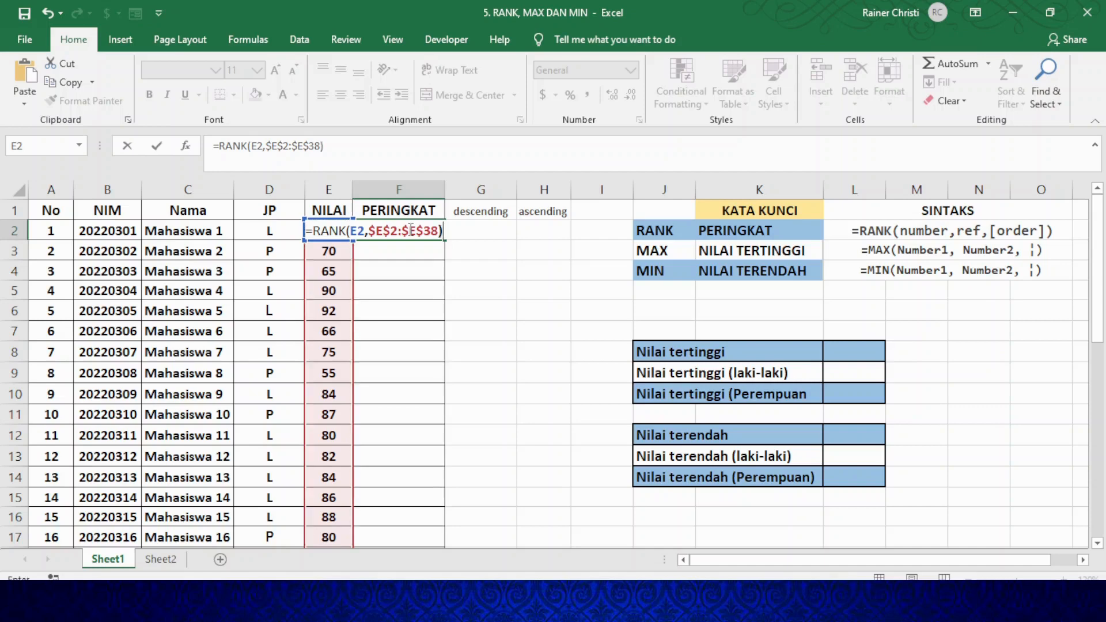
key(Return)
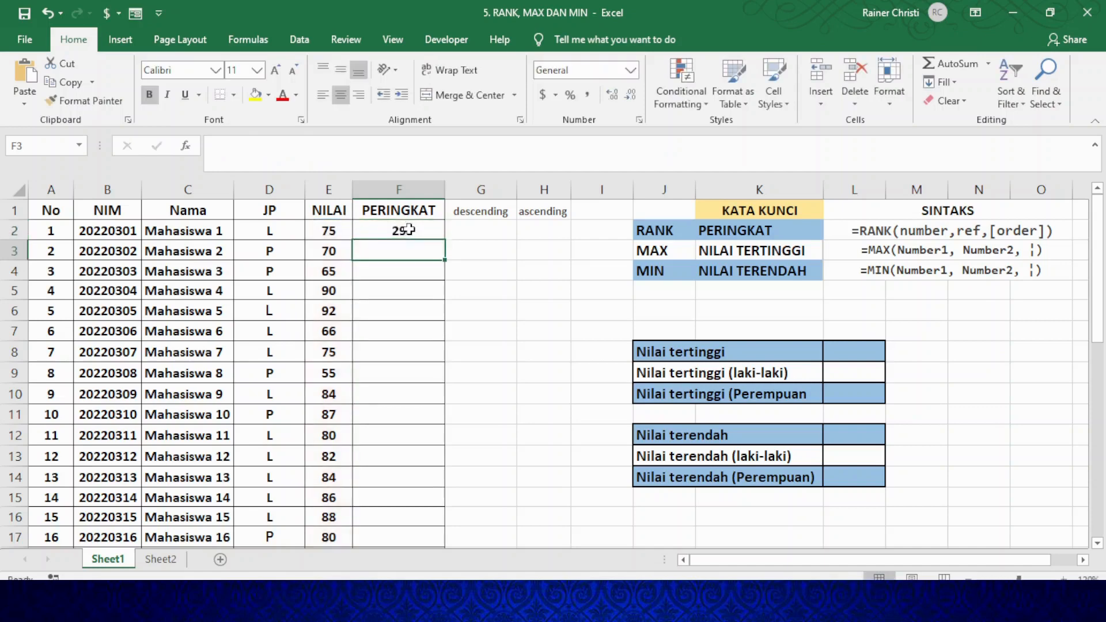
Copy the rank formula from F2 down through F38 and check the ranks in rows 5 and 6 against their scores
click(408, 229)
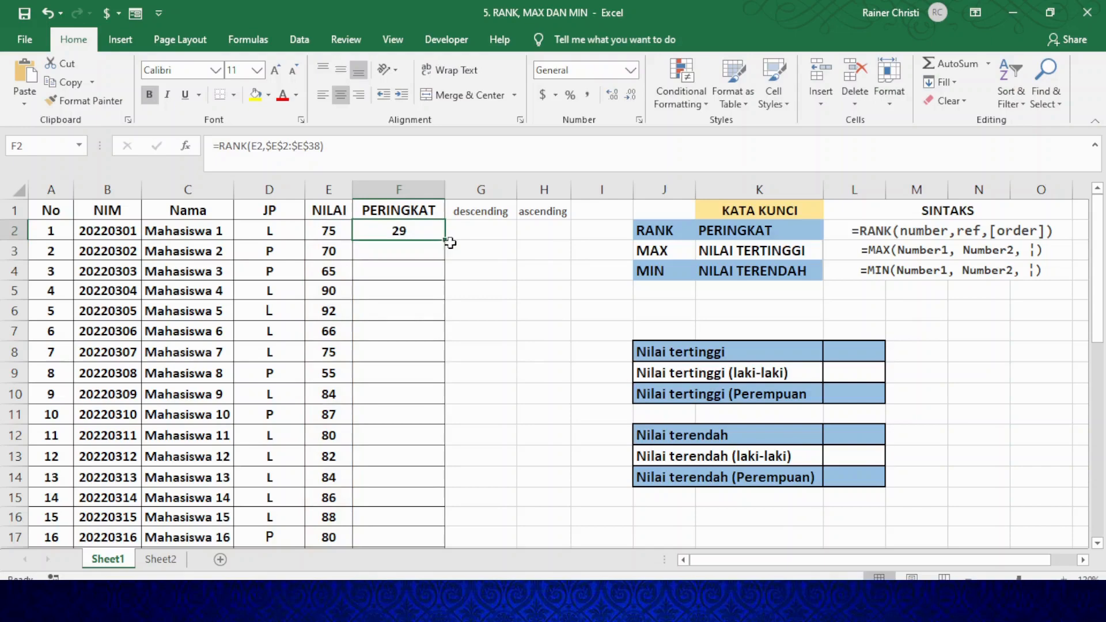
mouse_move(445, 241)
mouse_down()
mouse_move(434, 554)
mouse_move(424, 489)
mouse_up()
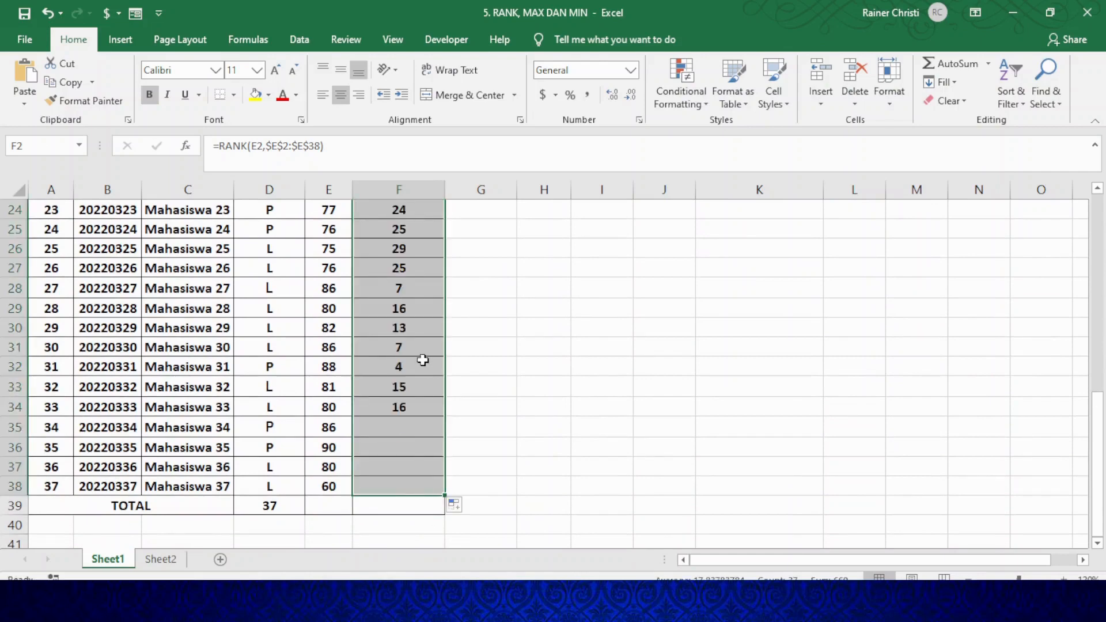
scroll(427, 349, up, 8)
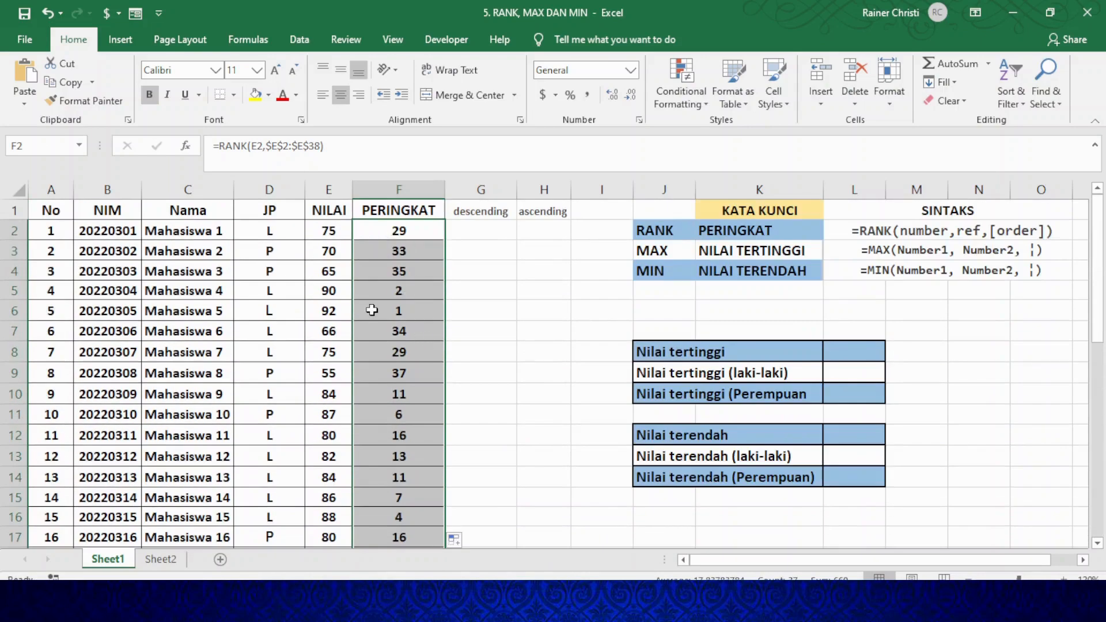
click(333, 305)
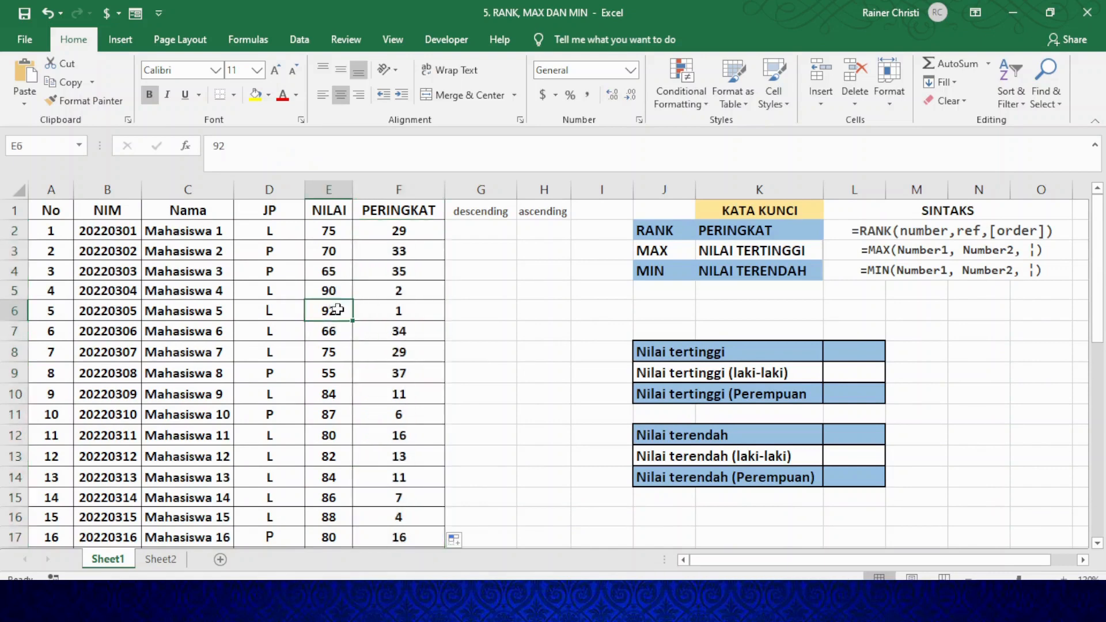
click(402, 311)
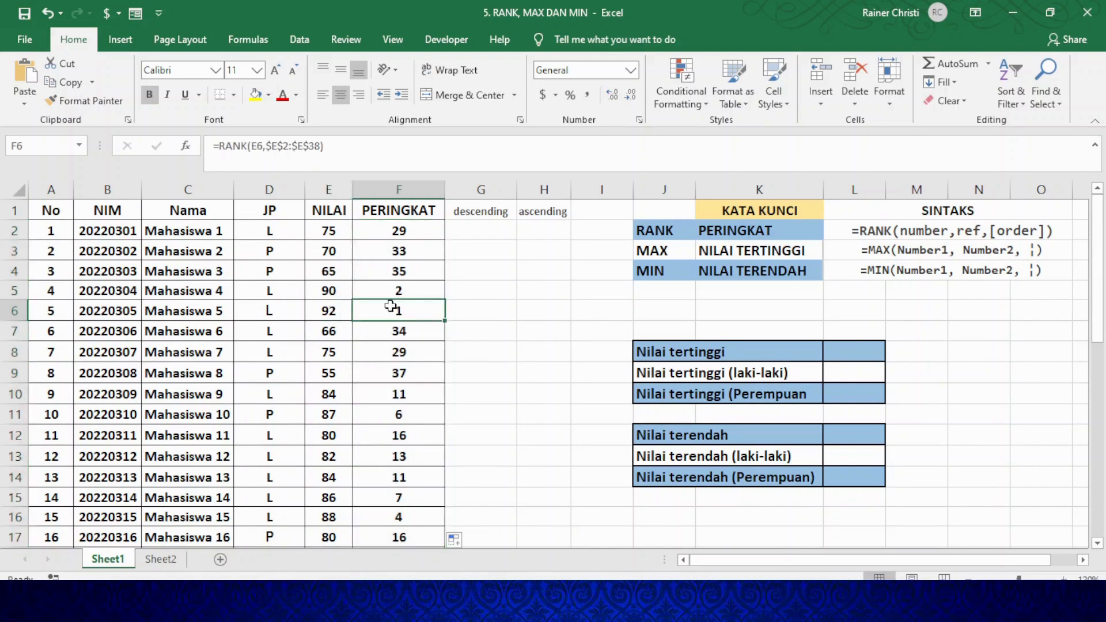
click(378, 294)
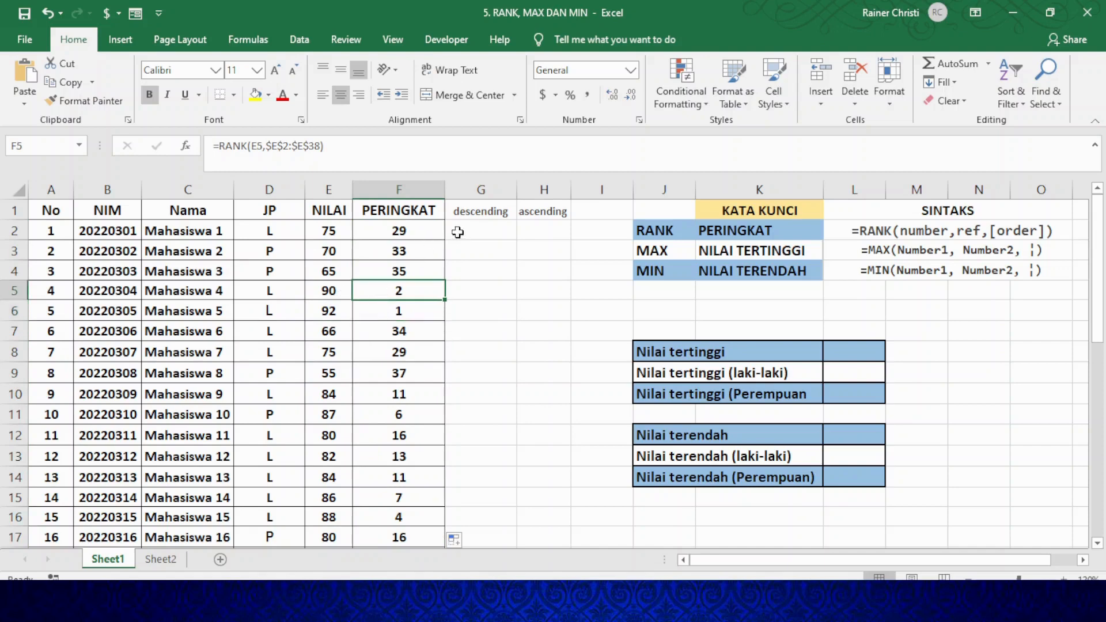
Enter =RANK(E2,$E$2:$E$38,0) in G2 to rank the first student's score in descending order
click(480, 232)
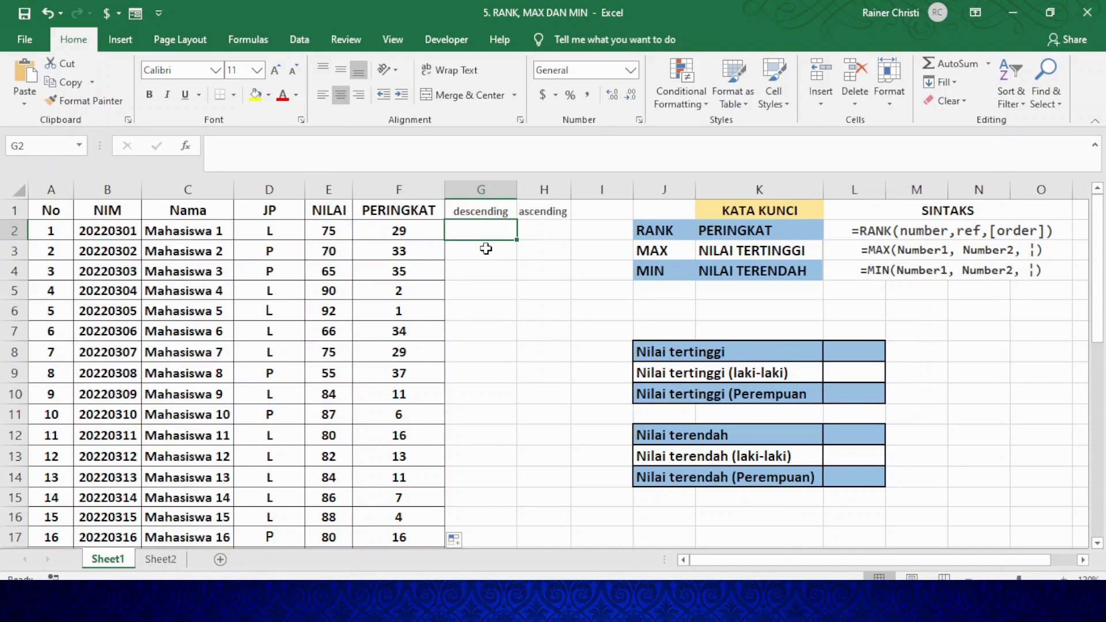
text(=R)
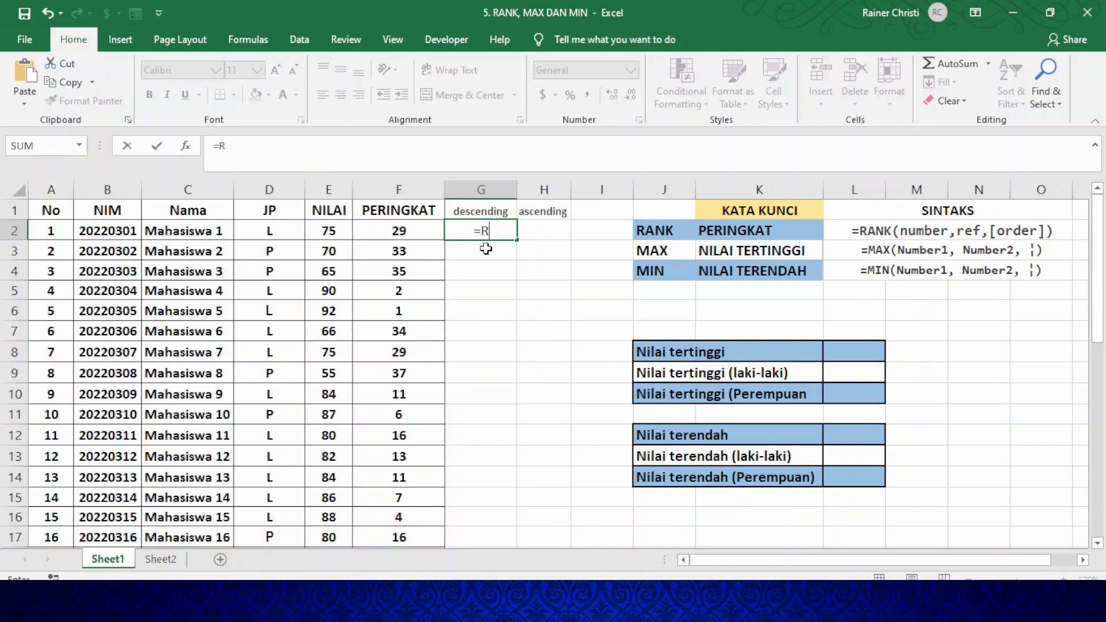
text(ANK()
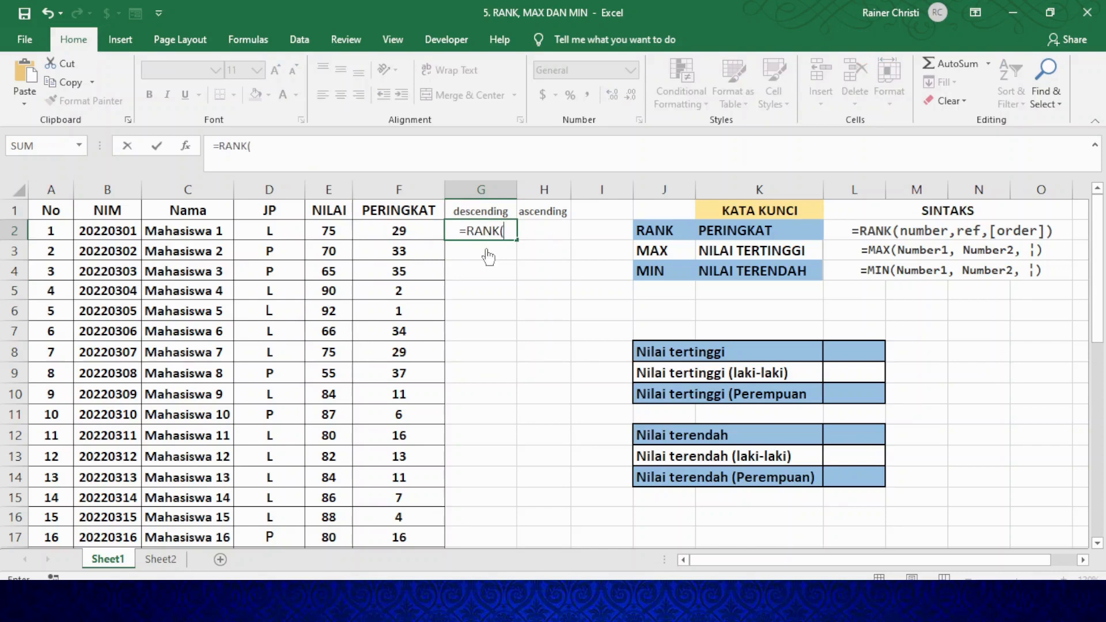
click(328, 229)
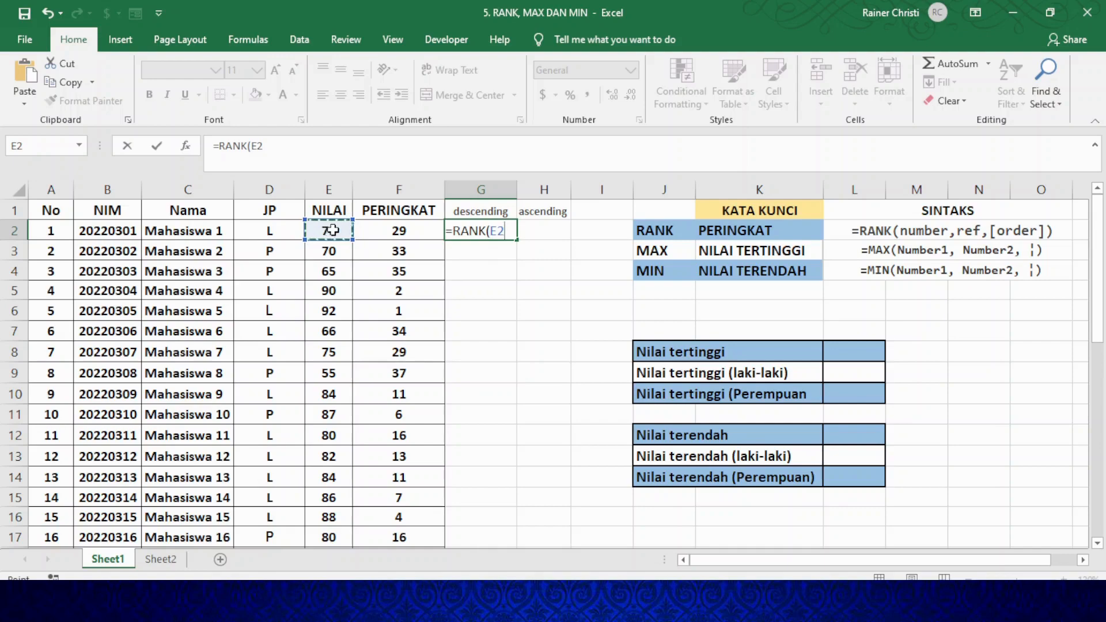
text(,)
drag(327, 231, 329, 486)
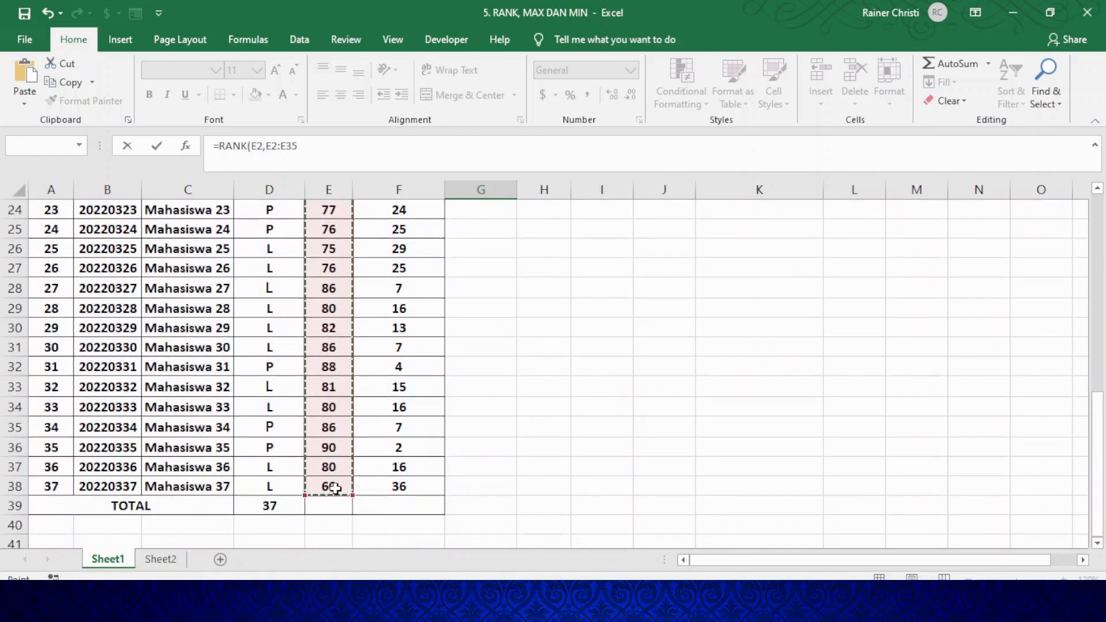
scroll(506, 378, up, 8)
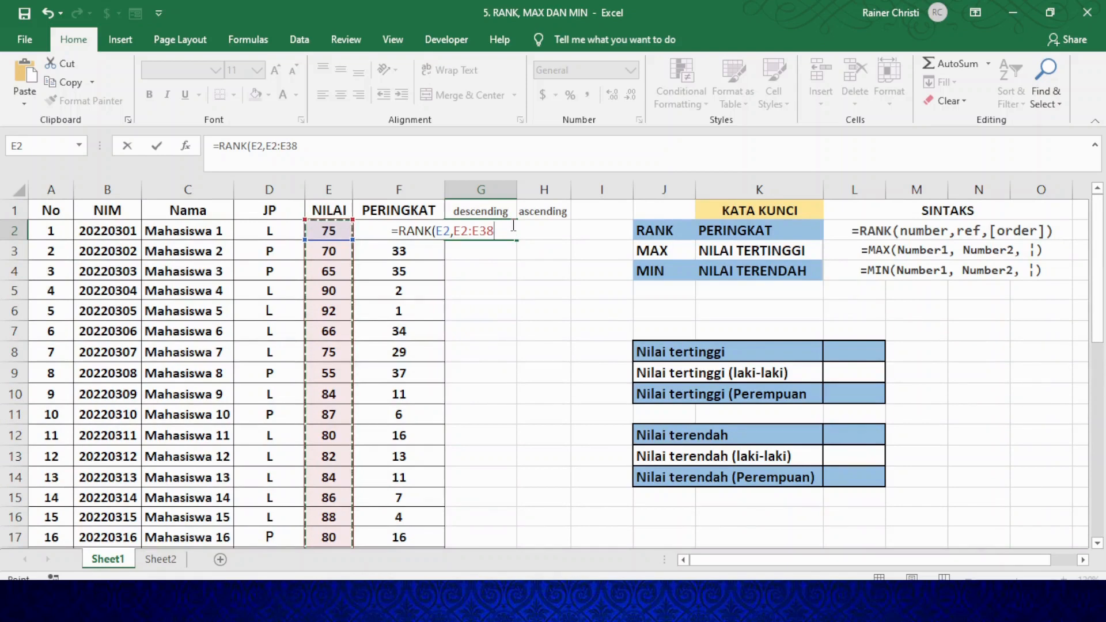
key(F4)
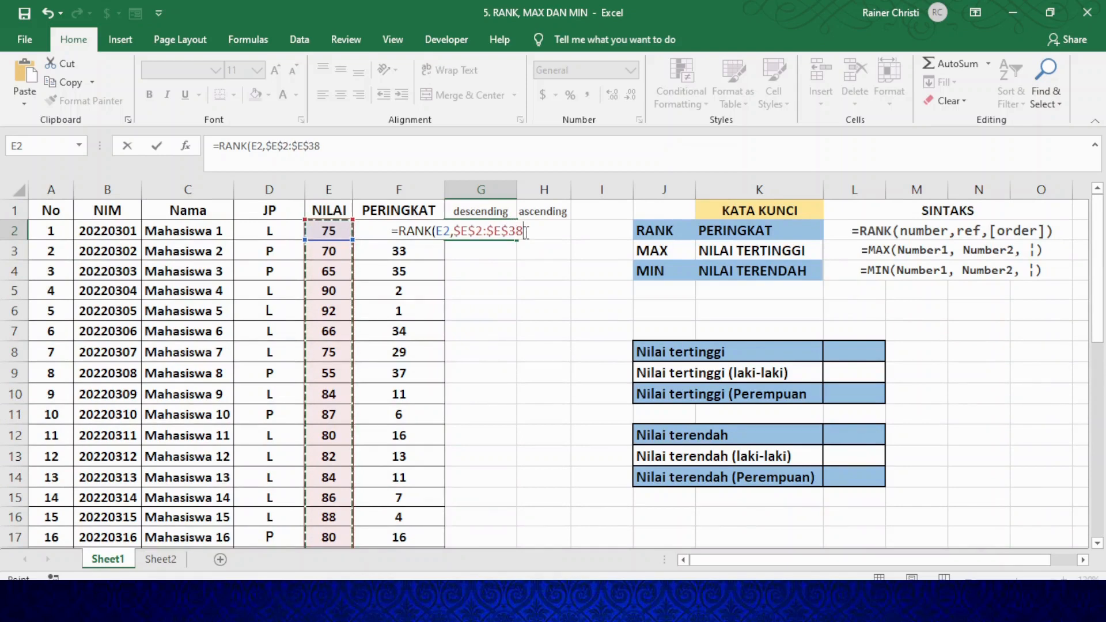
text(,)
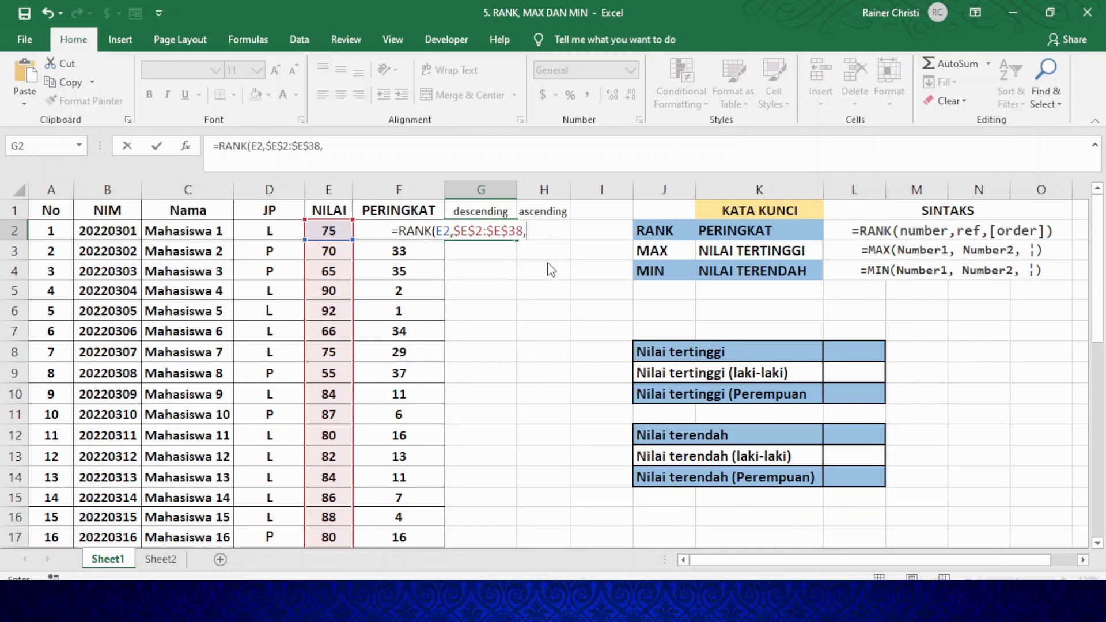
text(0)
key(Return)
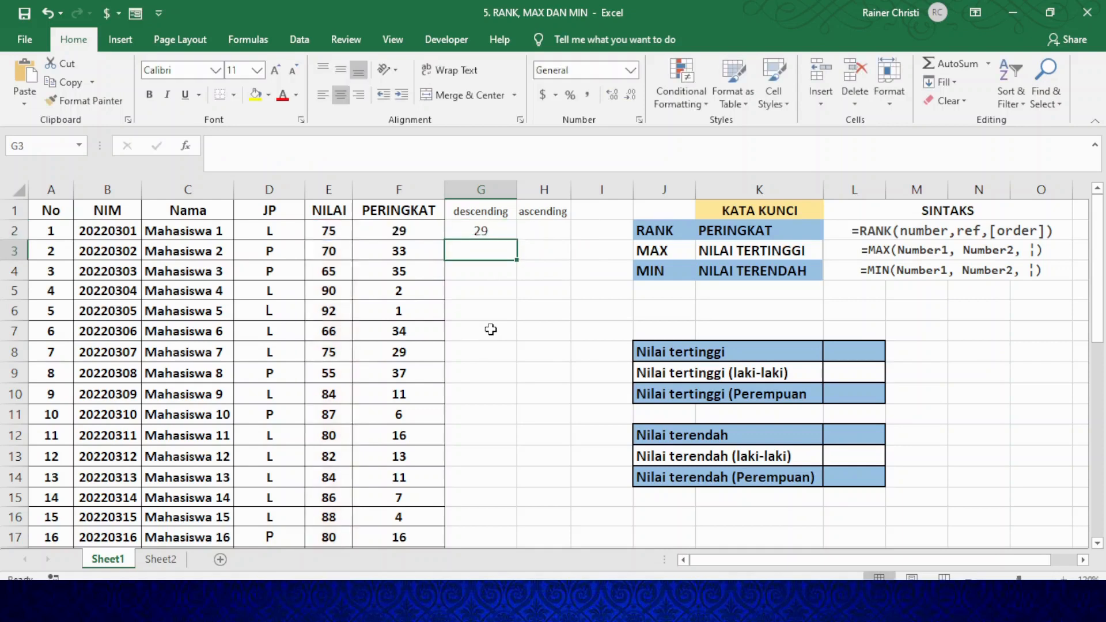
Copy the descending rank formula from G2 down through G38
click(480, 229)
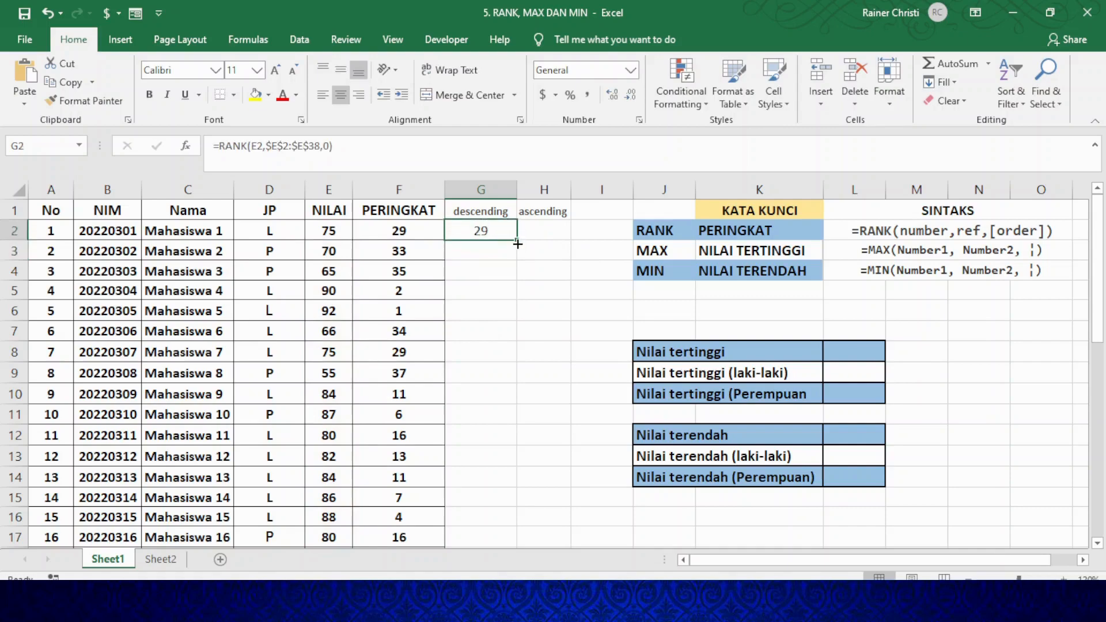
drag(517, 239, 503, 519)
drag(481, 544, 496, 512)
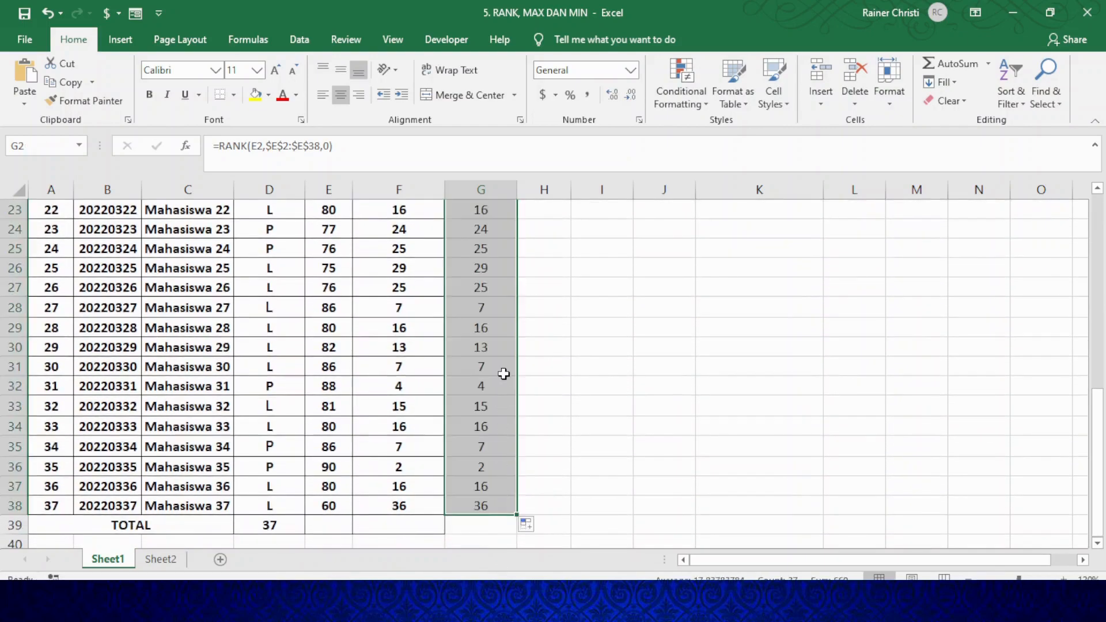
scroll(496, 358, up, 7)
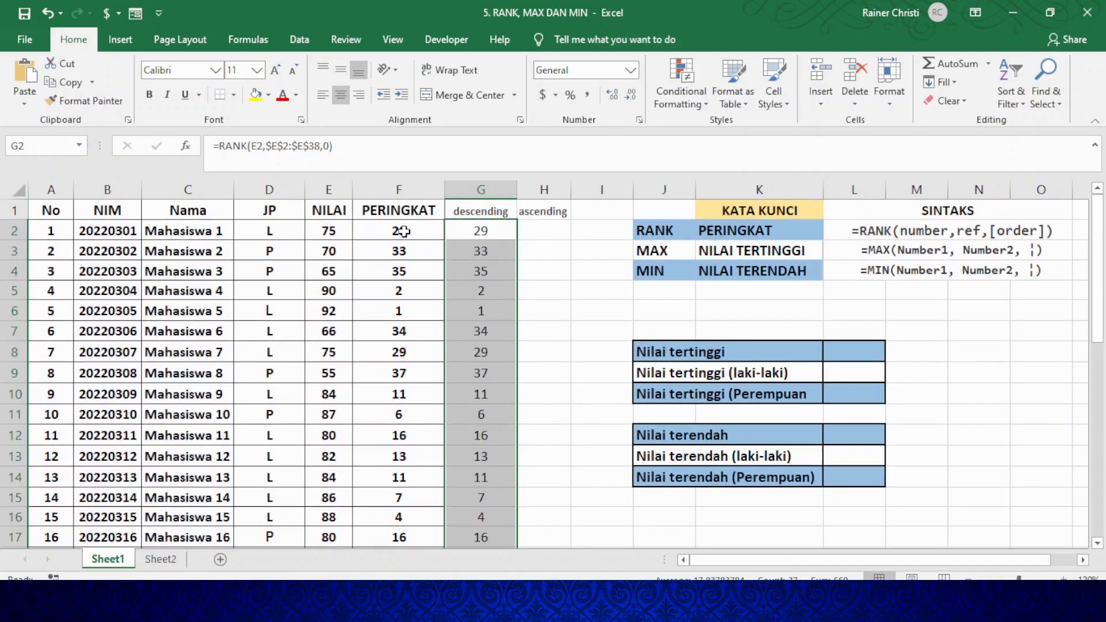
Enter =RANK(E2,$E$2:$E$38,1) in H2 to rank the first student's score in ascending order
click(542, 230)
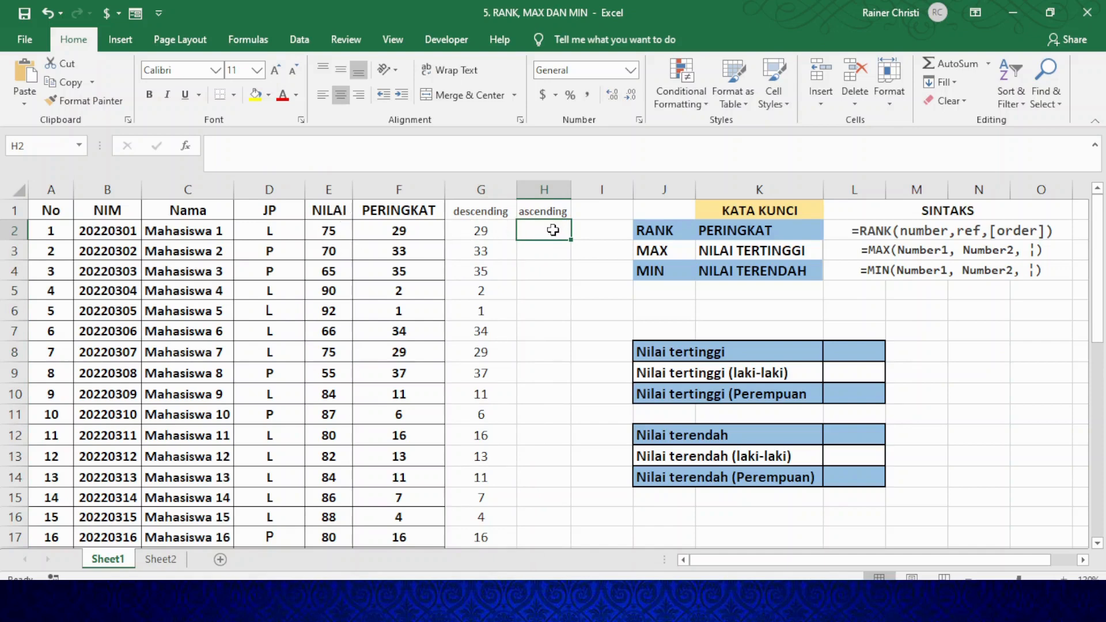
text(=R)
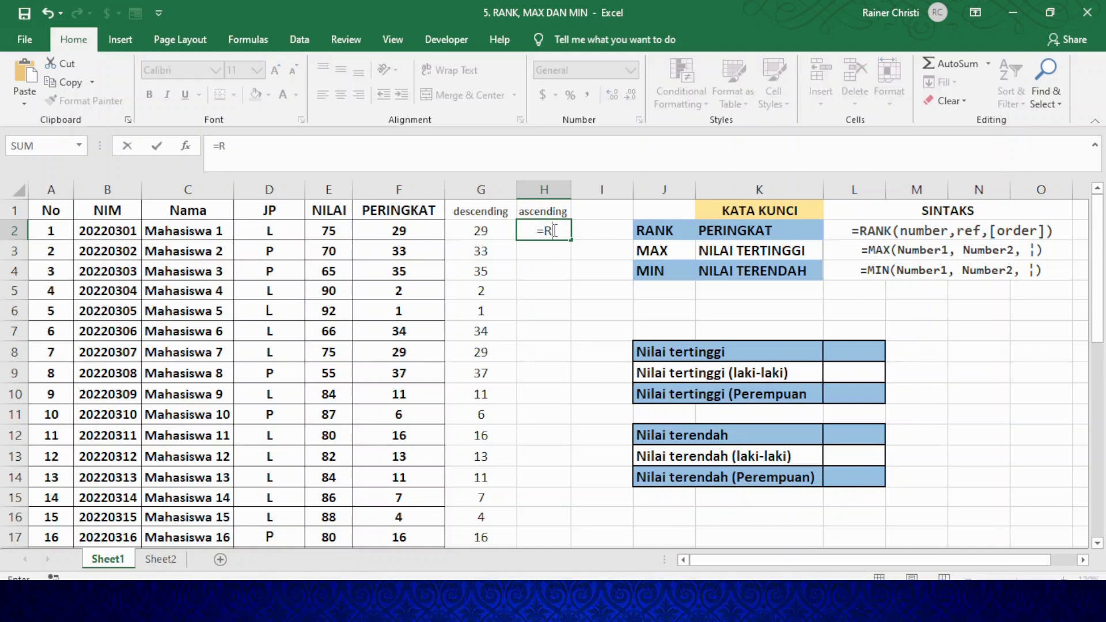
text(ANK()
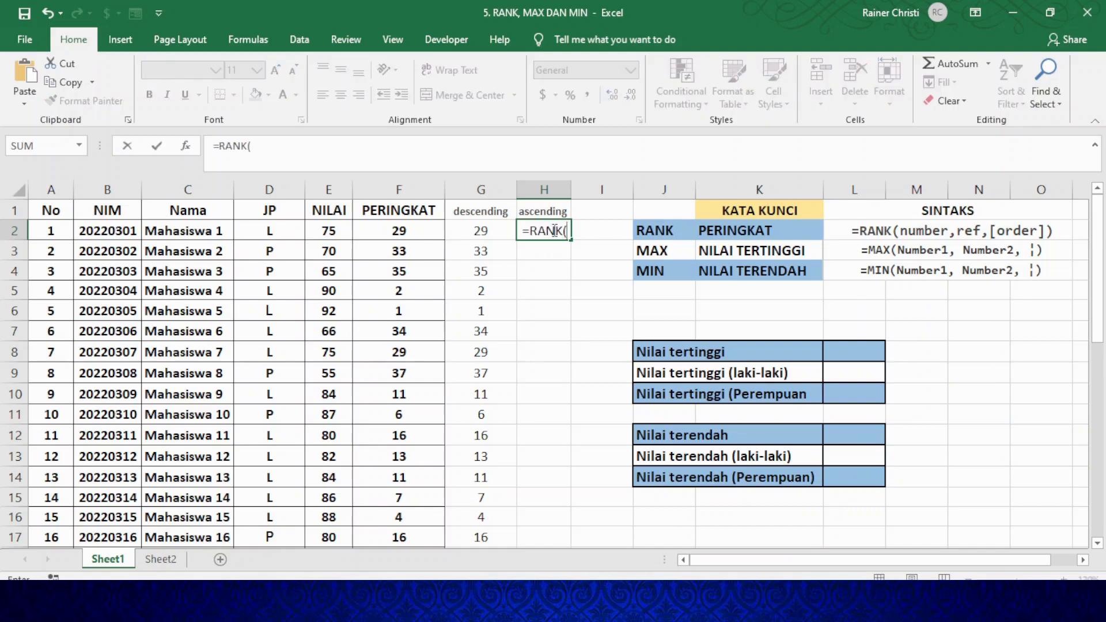
click(326, 231)
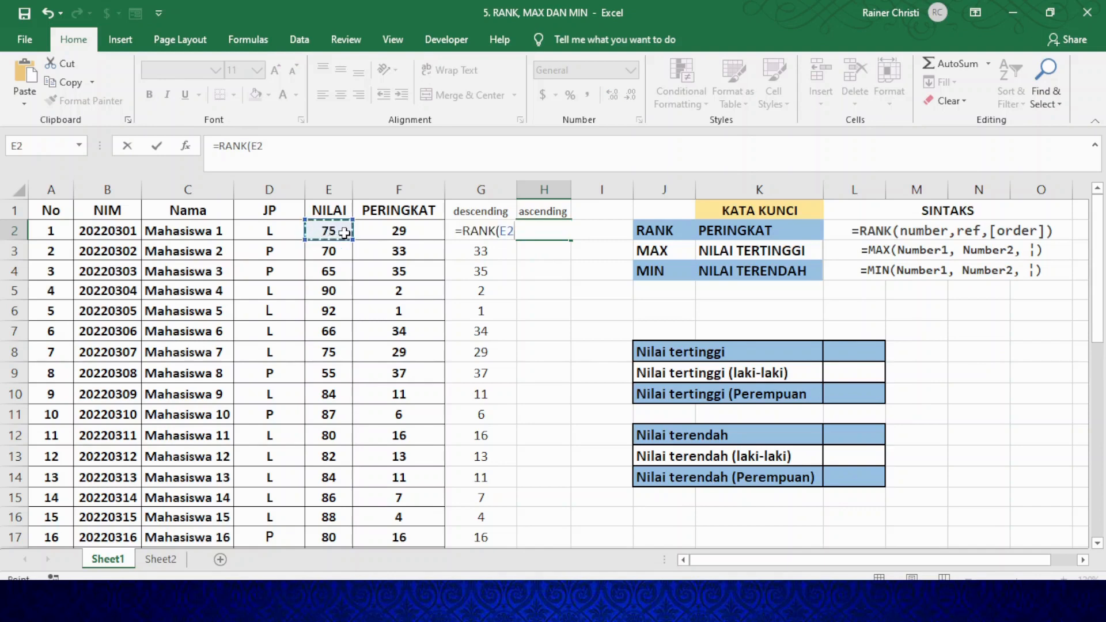
text(,)
drag(331, 233, 338, 487)
scroll(634, 368, up, 8)
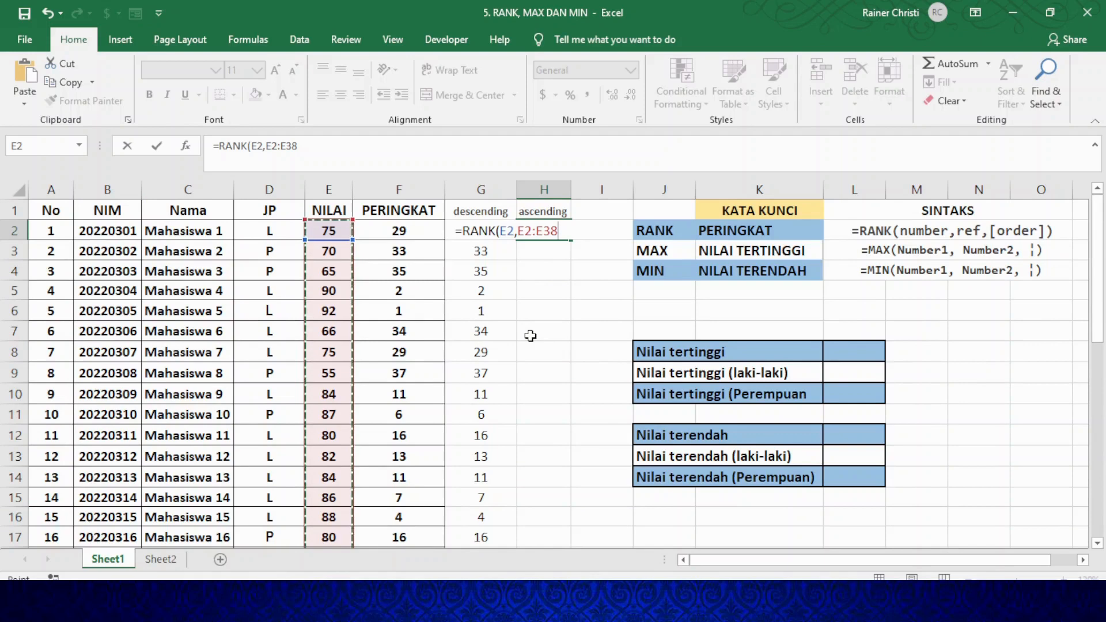
key(F4)
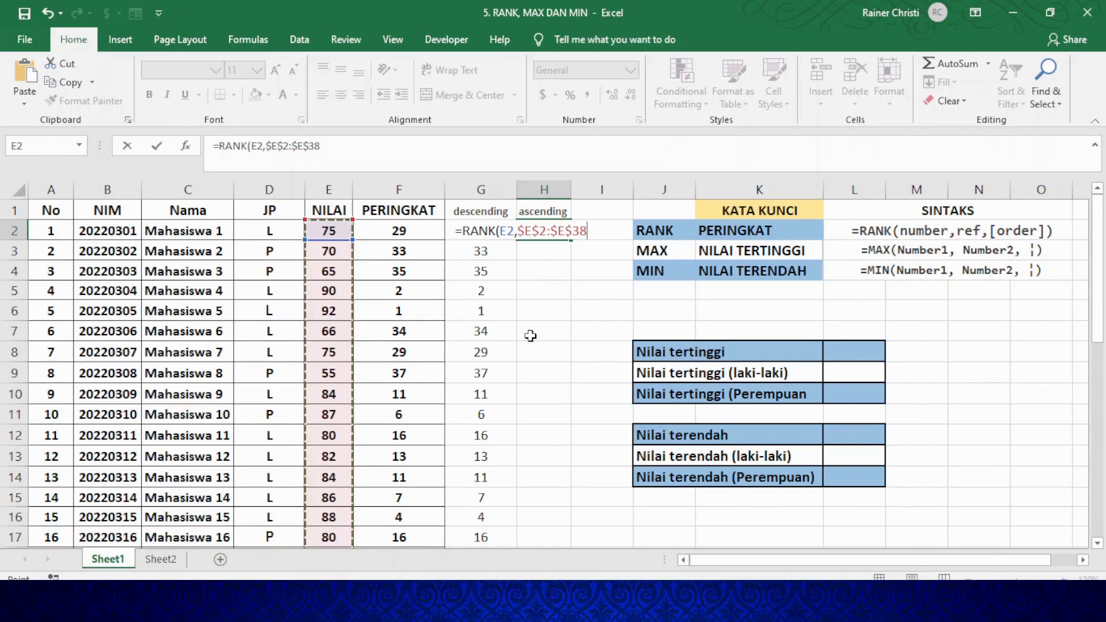
text(,)
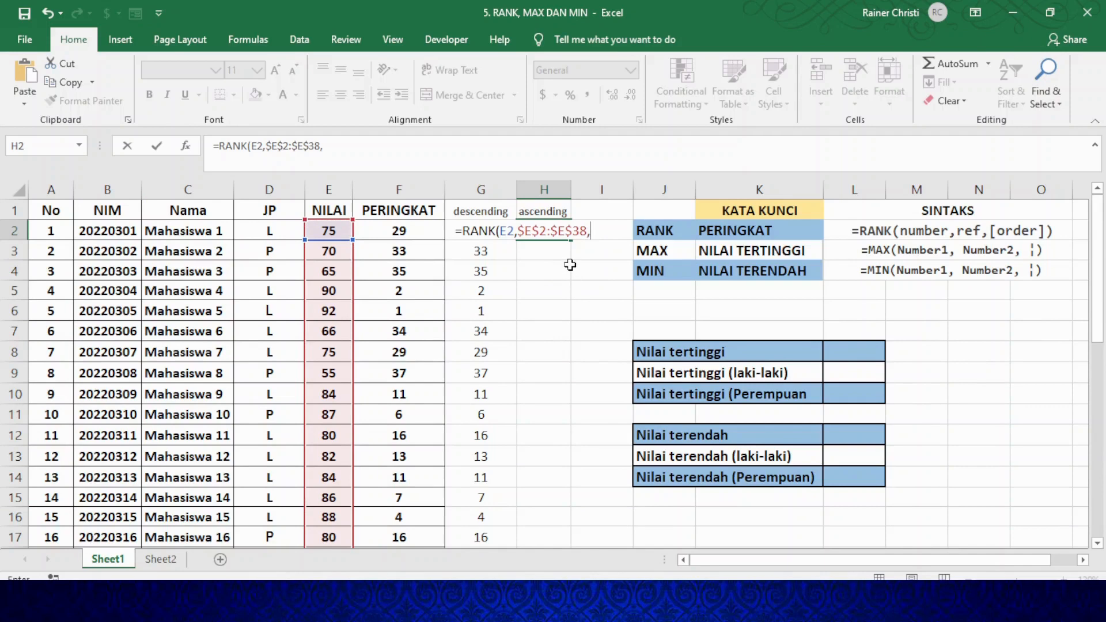
text(1)
key(Return)
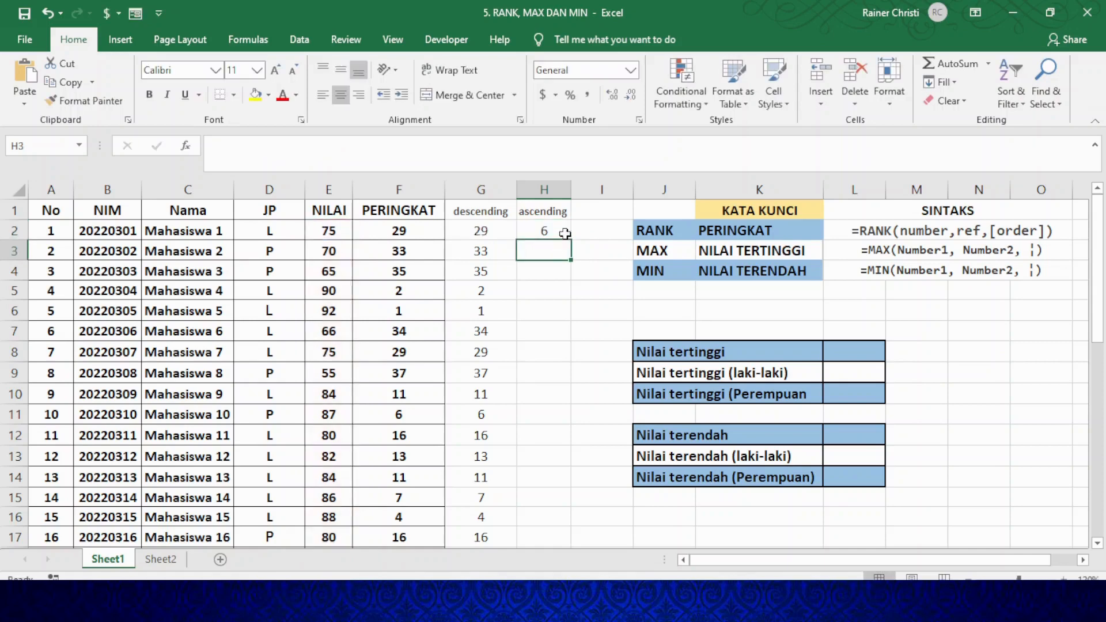
Copy the ascending rank formula from H2 down through H38 and check the rank in row 9 against its score
click(564, 233)
drag(573, 240, 548, 510)
scroll(554, 387, up, 7)
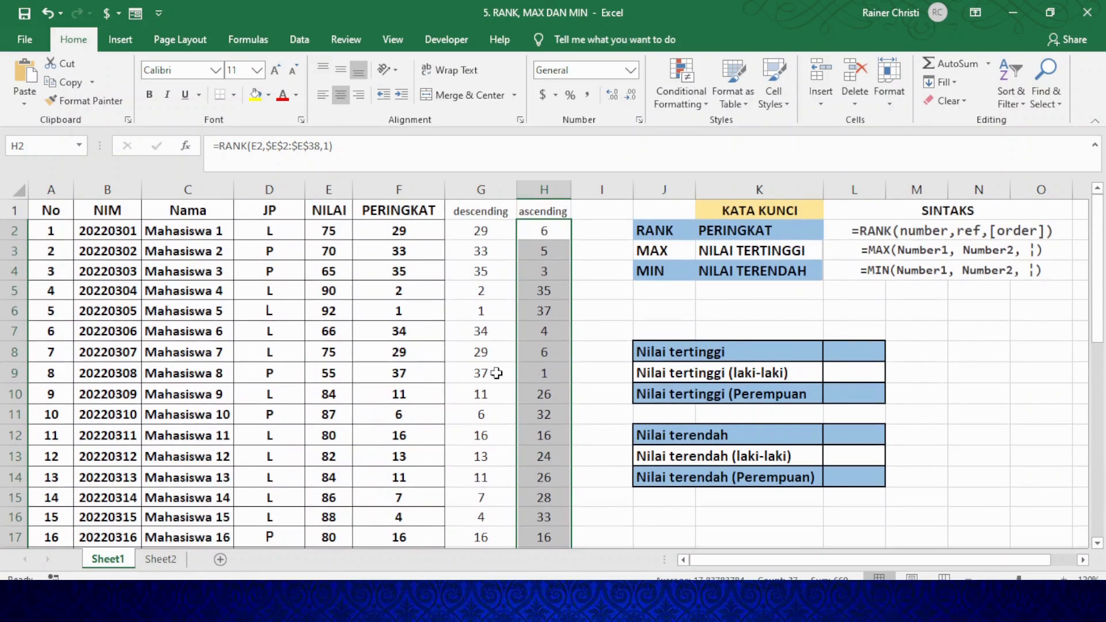
click(545, 373)
click(340, 372)
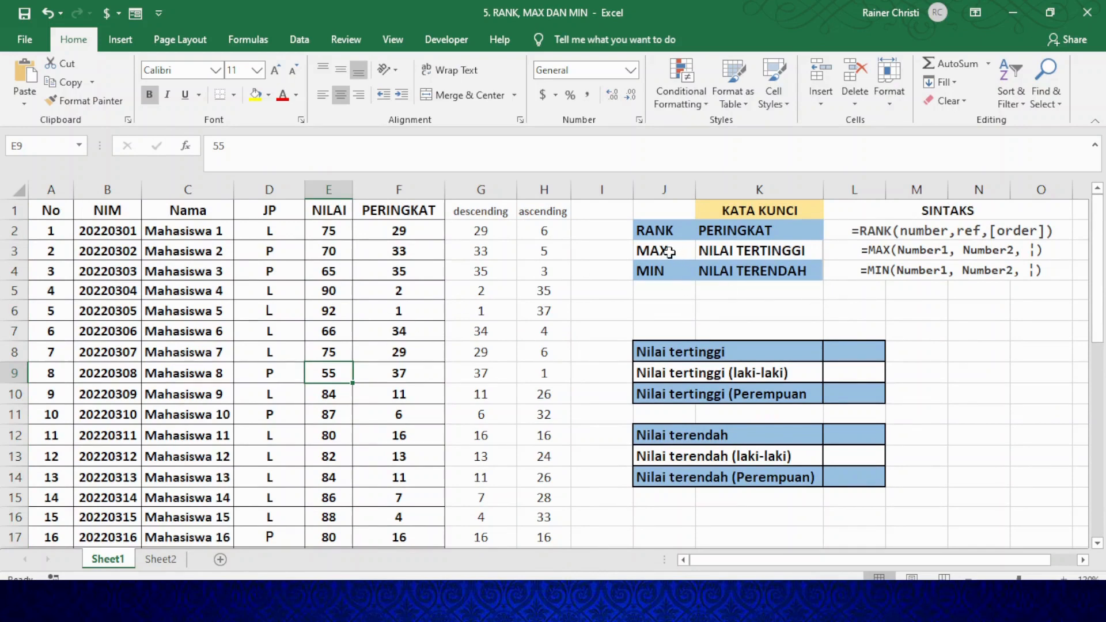
Enter =MAX(E2:E38) in L8 for Nilai tertinggi and look over the score list
click(850, 350)
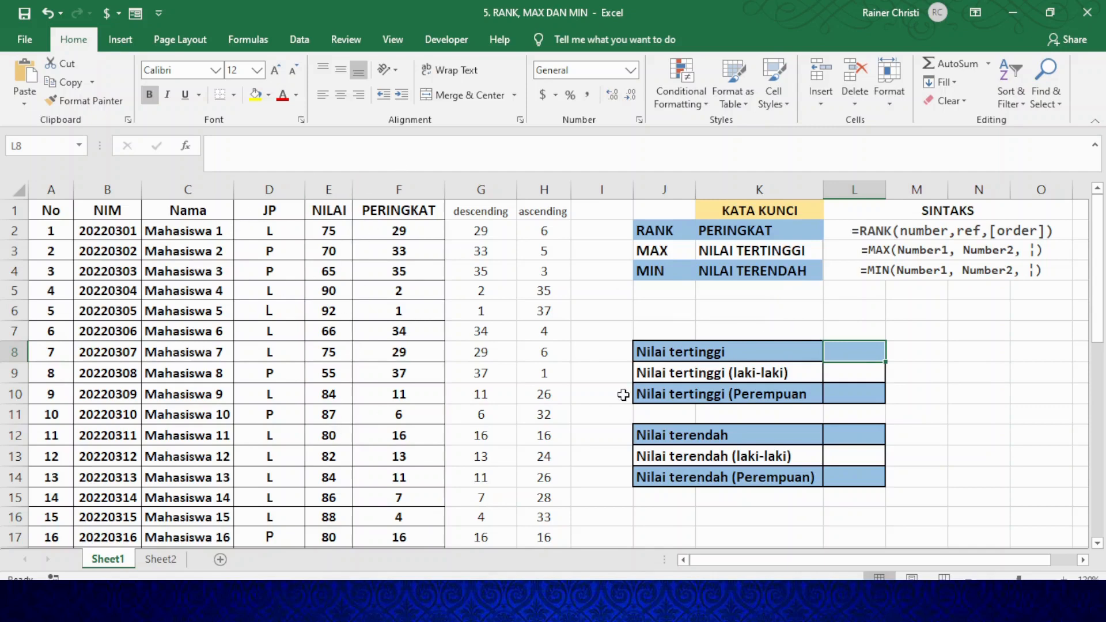
text(=)
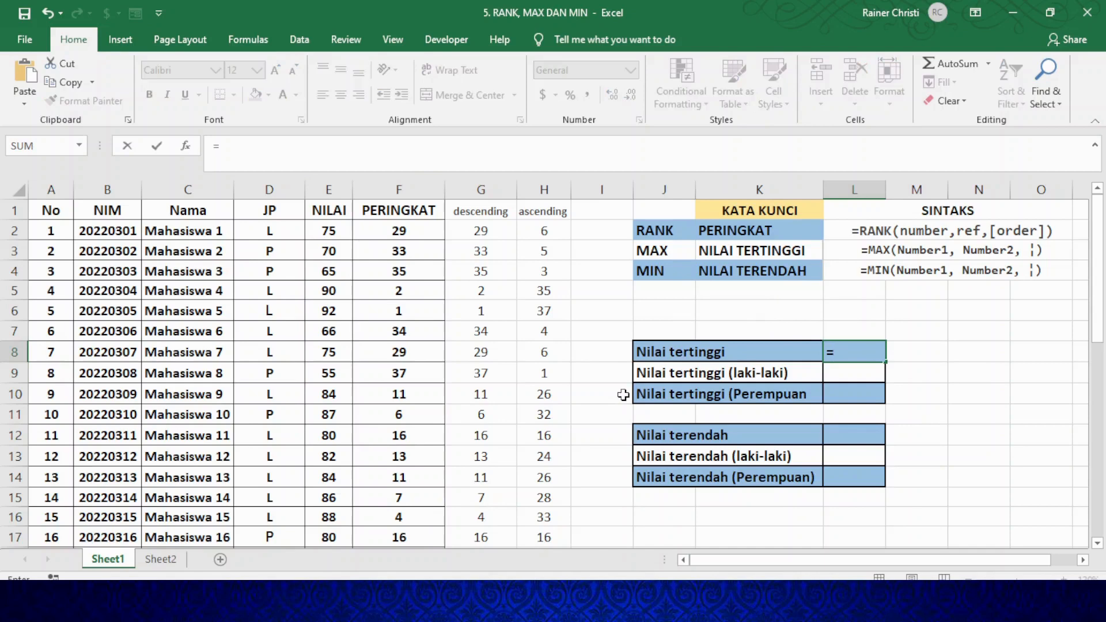
text(MAX()
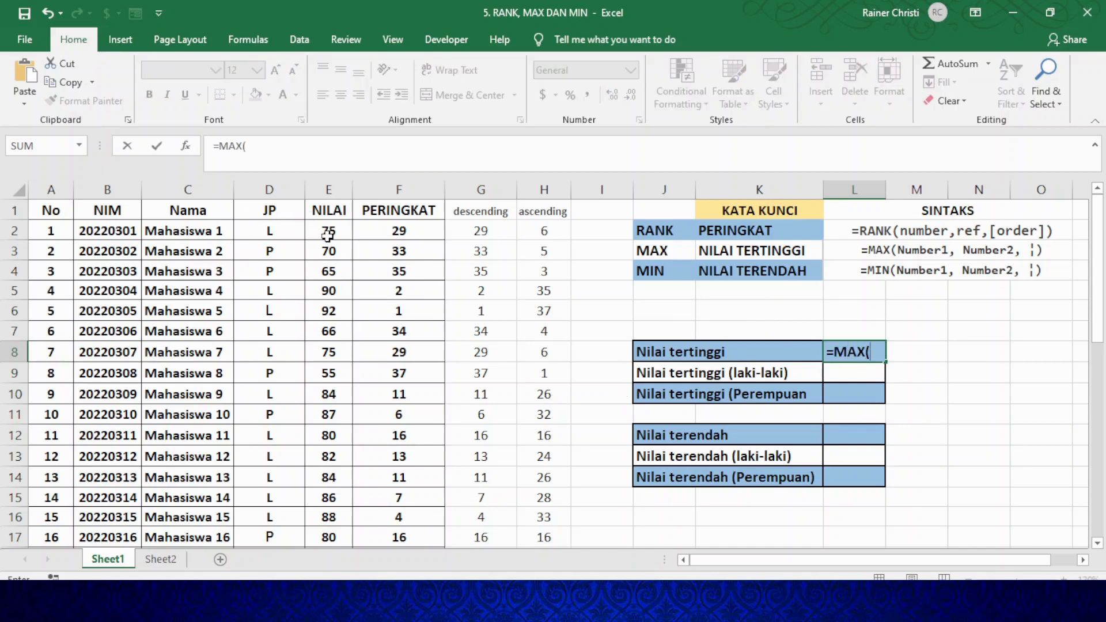
drag(329, 229, 341, 488)
scroll(795, 407, up, 8)
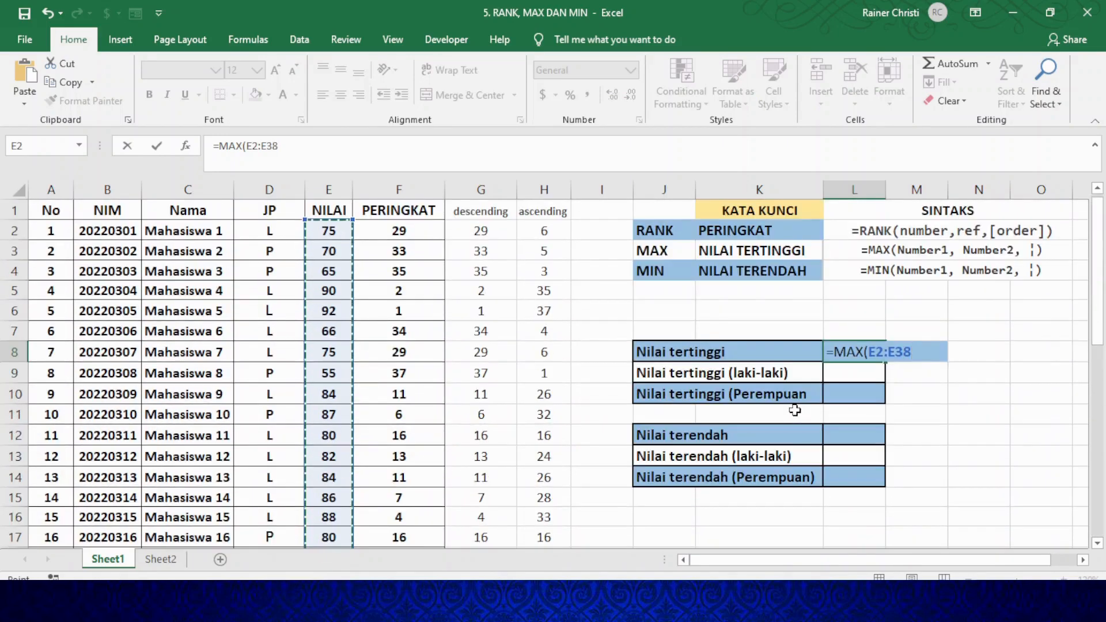
text())
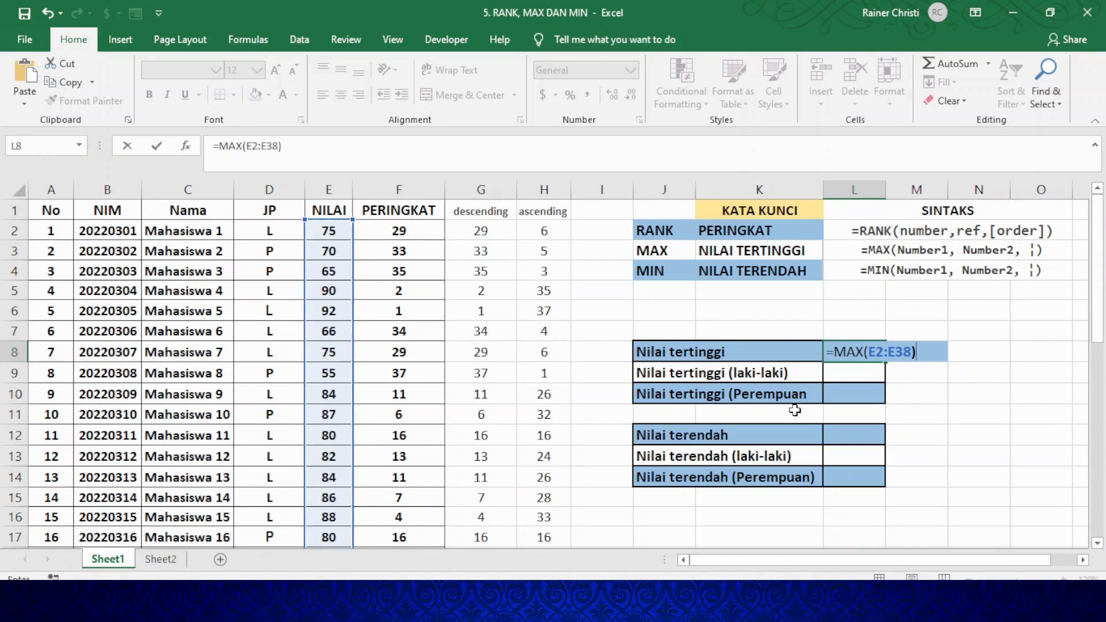
key(Return)
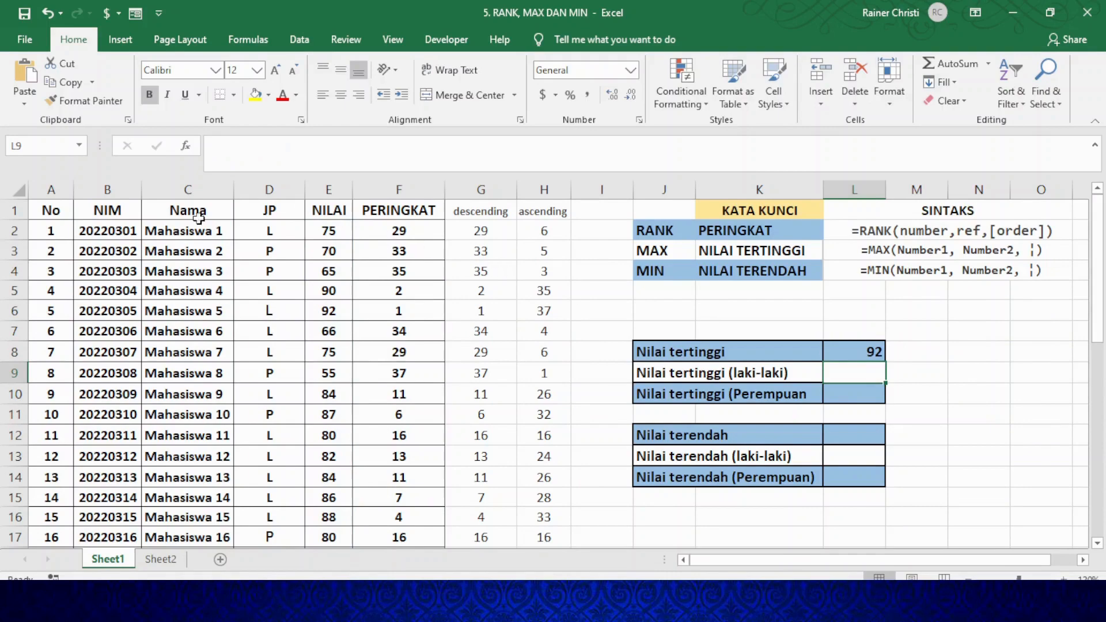
scroll(208, 368, down, 10)
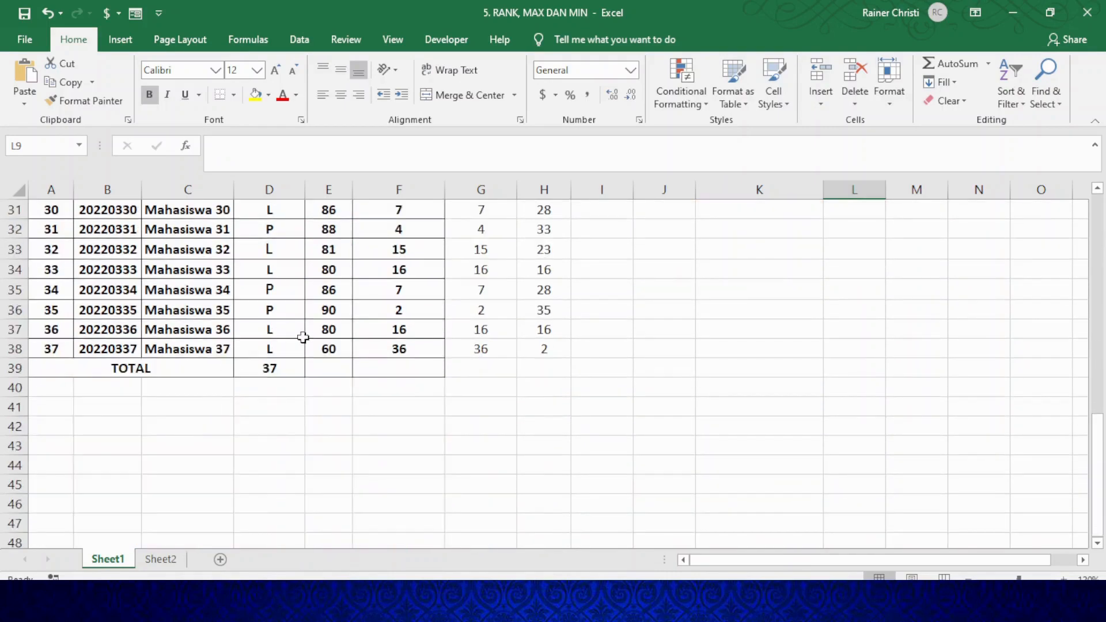
scroll(400, 357, up, 10)
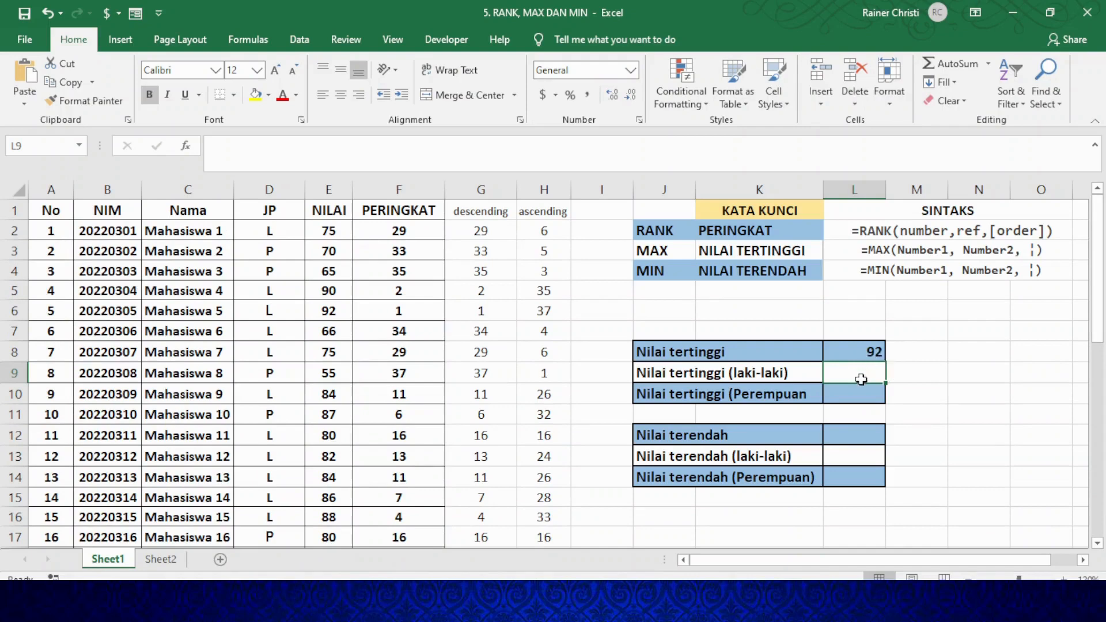
Enter =MIN(E2:E38) in L12 for Nilai terendah and check it against the score in E9
click(848, 439)
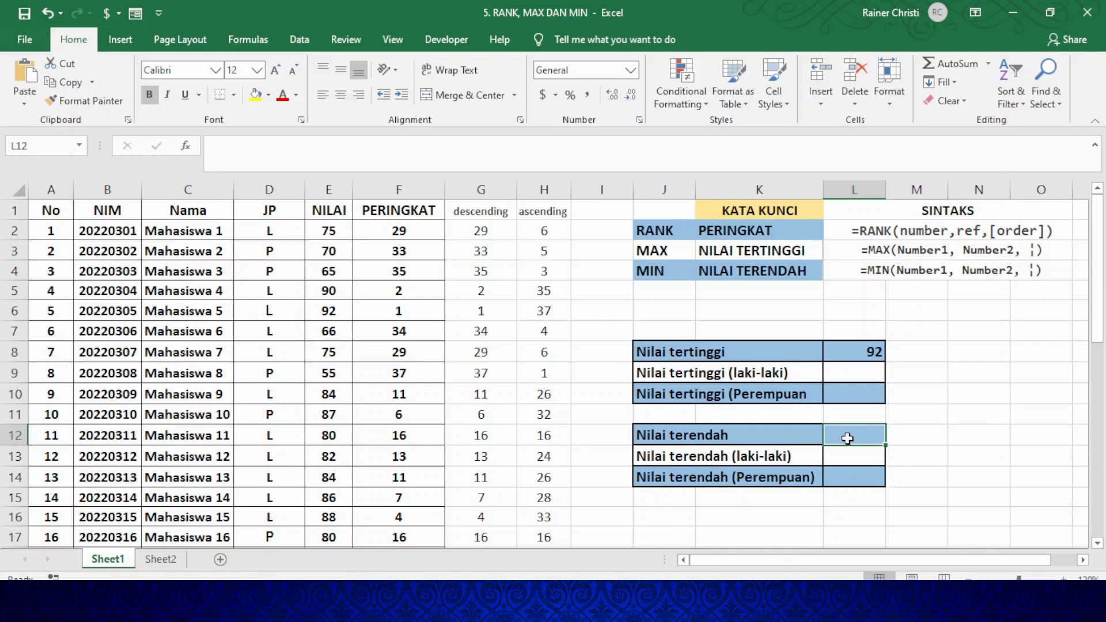
text(=MI)
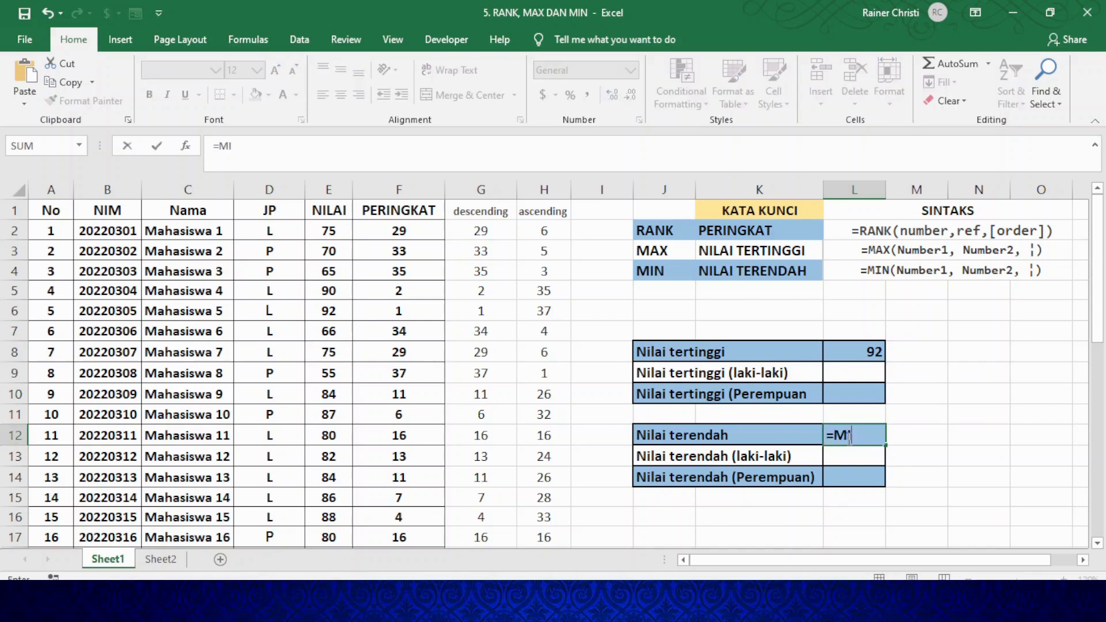
text(N()
click(334, 232)
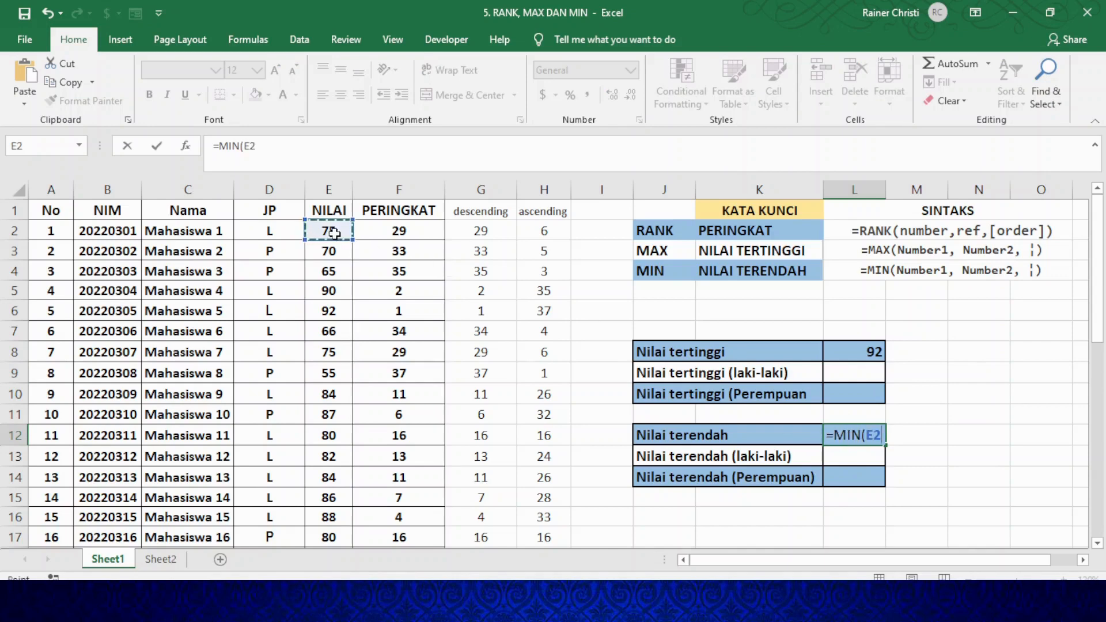
key(F8)
key(BackSpace)
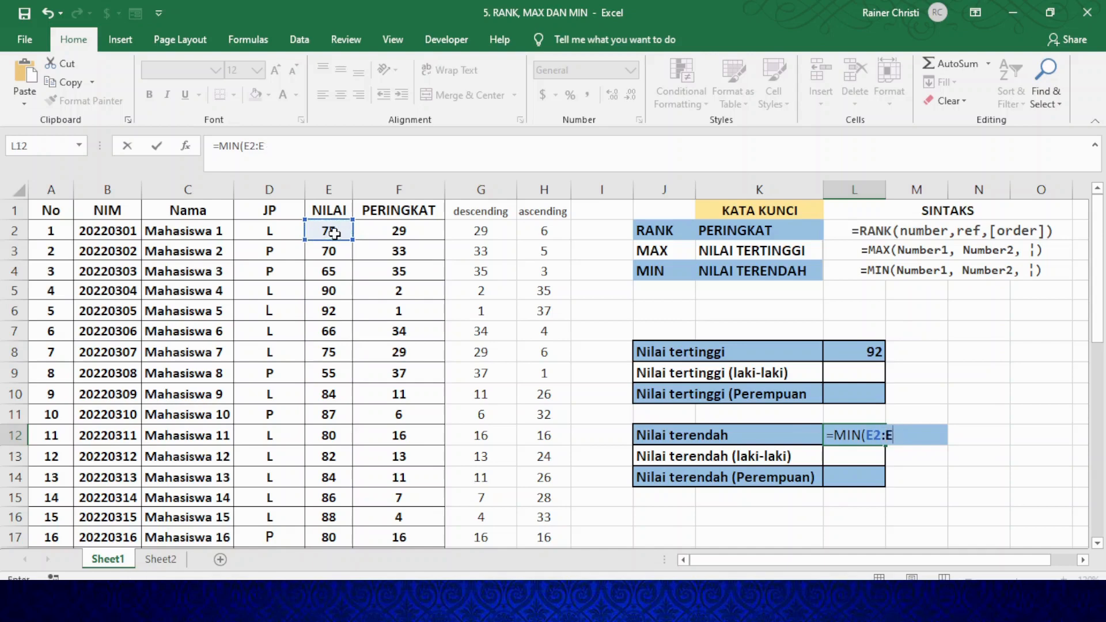
text(38)
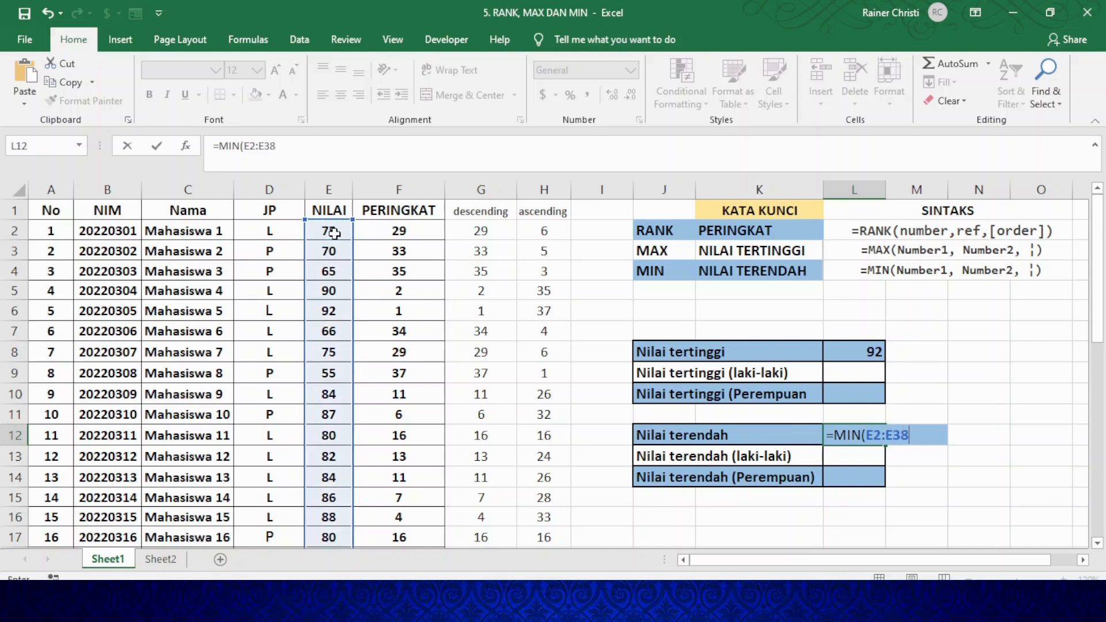
key(Return)
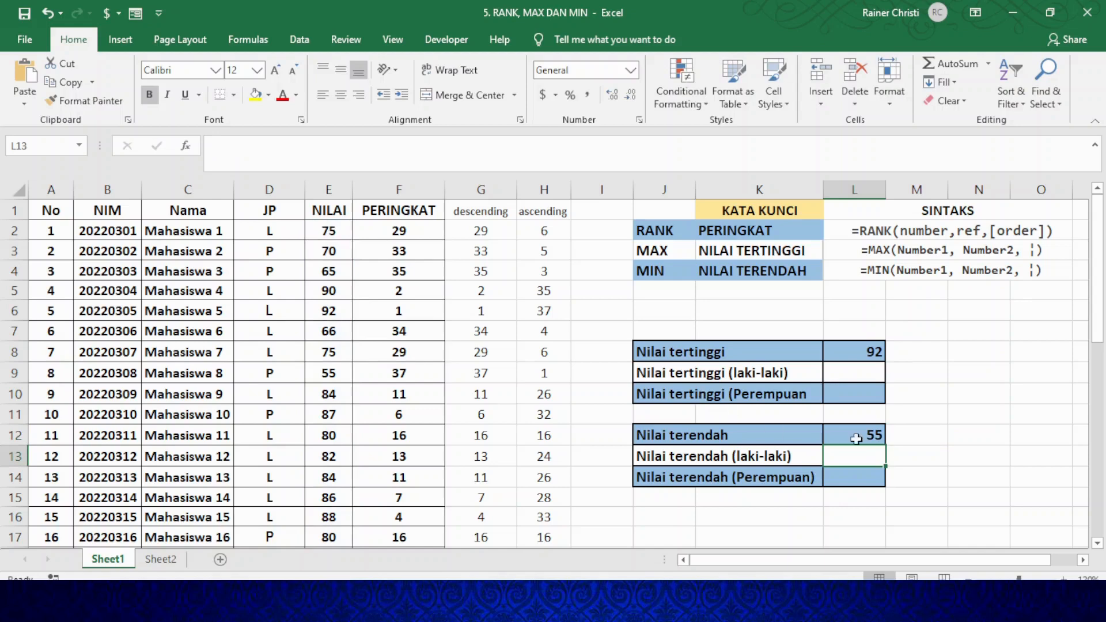
click(321, 380)
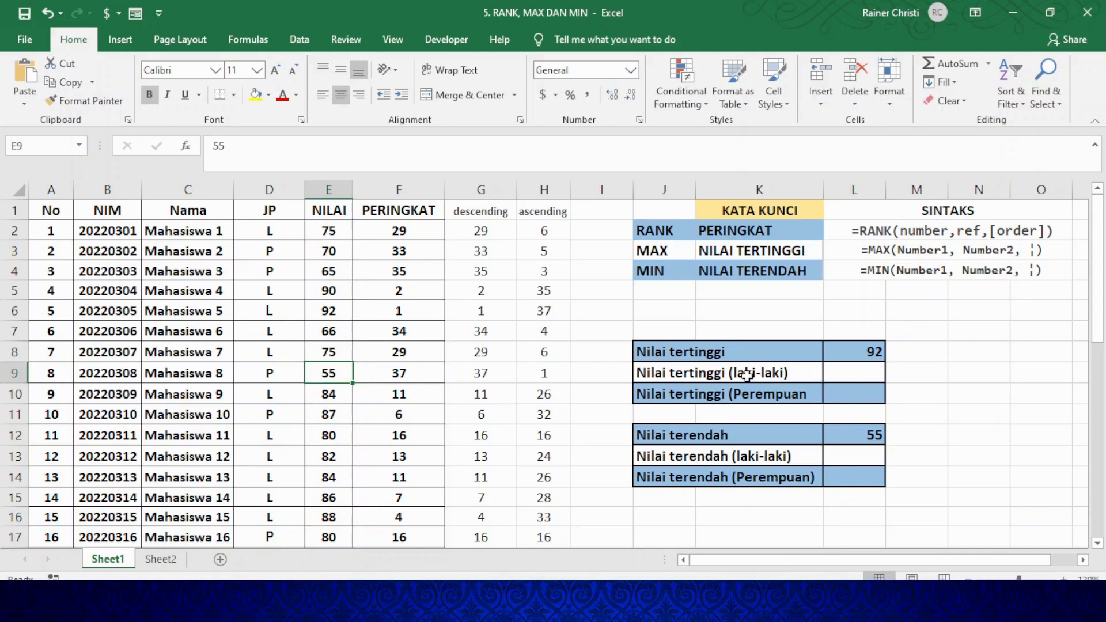
Enter =MAX((D2:D38="L")*(E2:E38)) as an array formula in L9 for Nilai tertinggi (laki-laki)
click(859, 374)
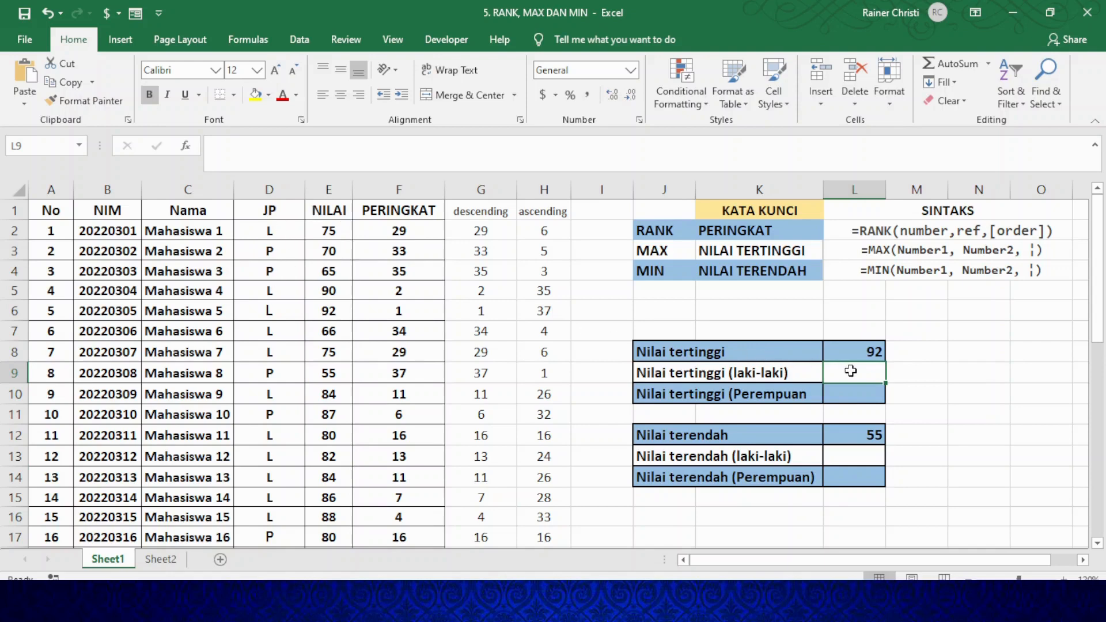
text(=)
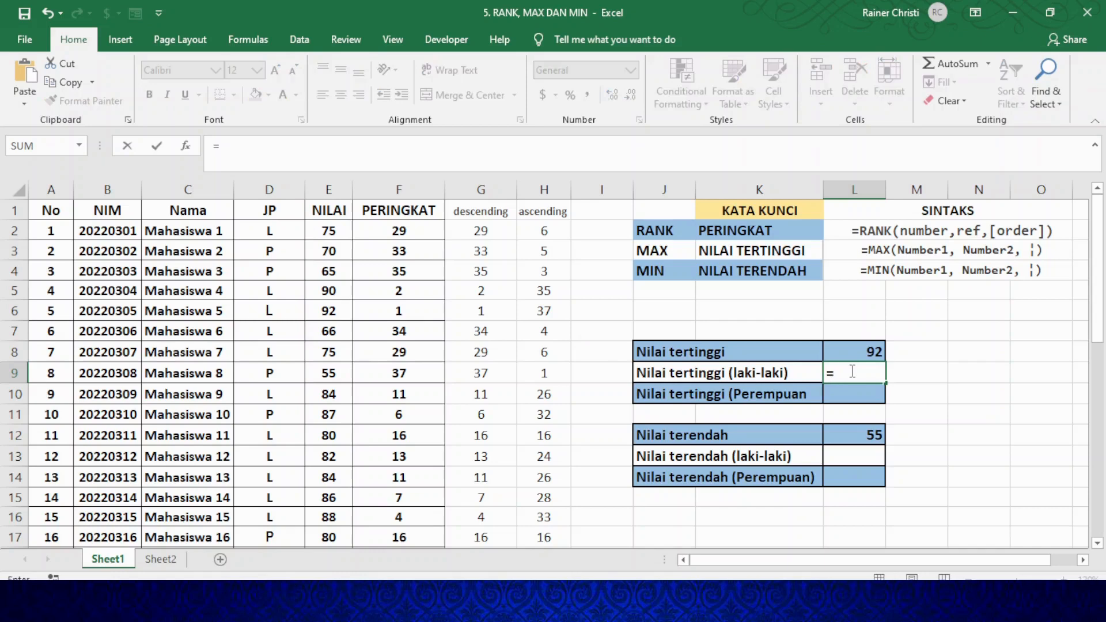
text(MAX(()
drag(284, 230, 284, 464)
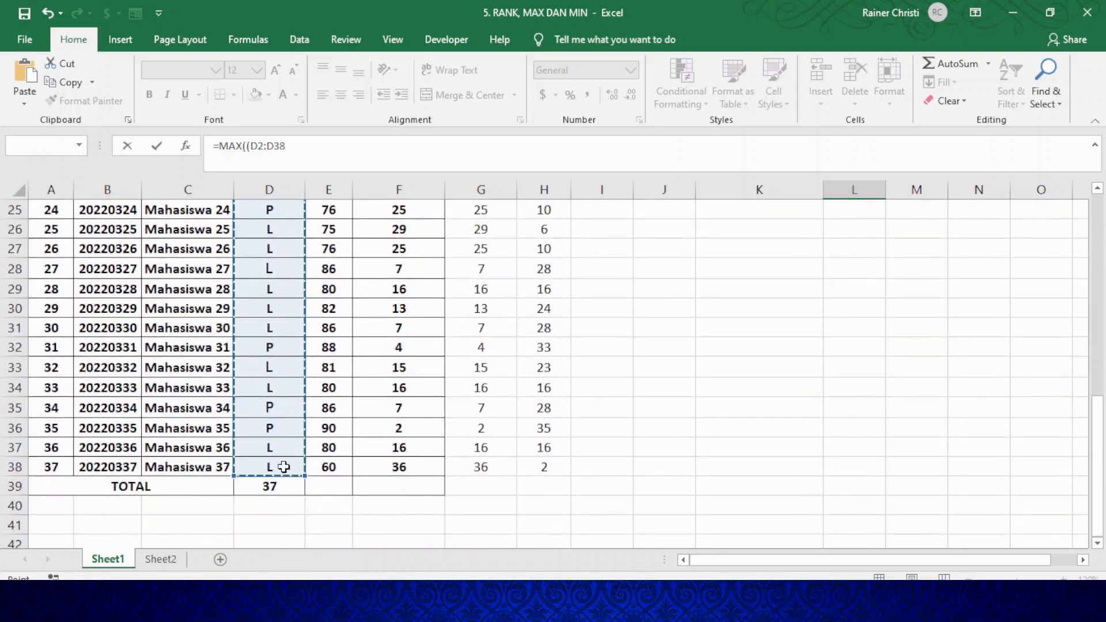
scroll(826, 313, up, 7)
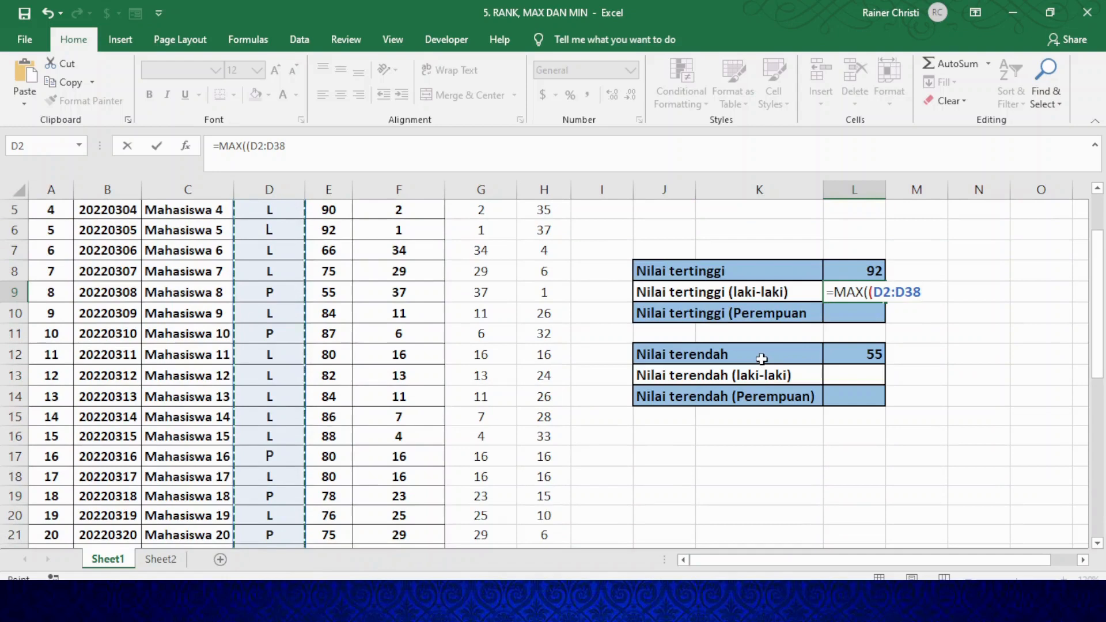
text(="L)
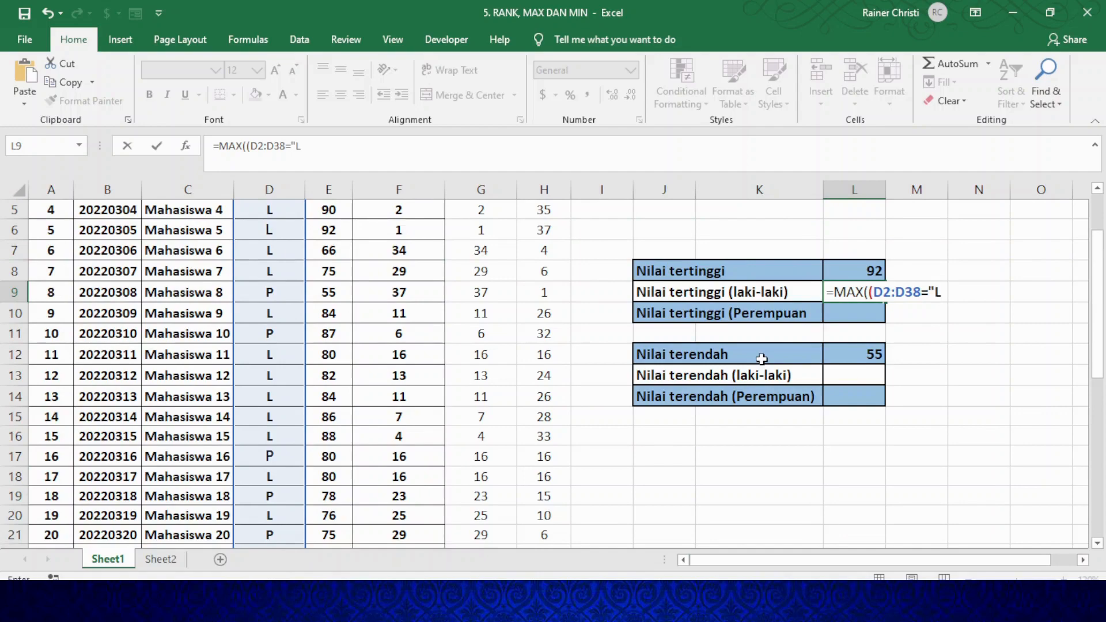
scroll(286, 292, up, 2)
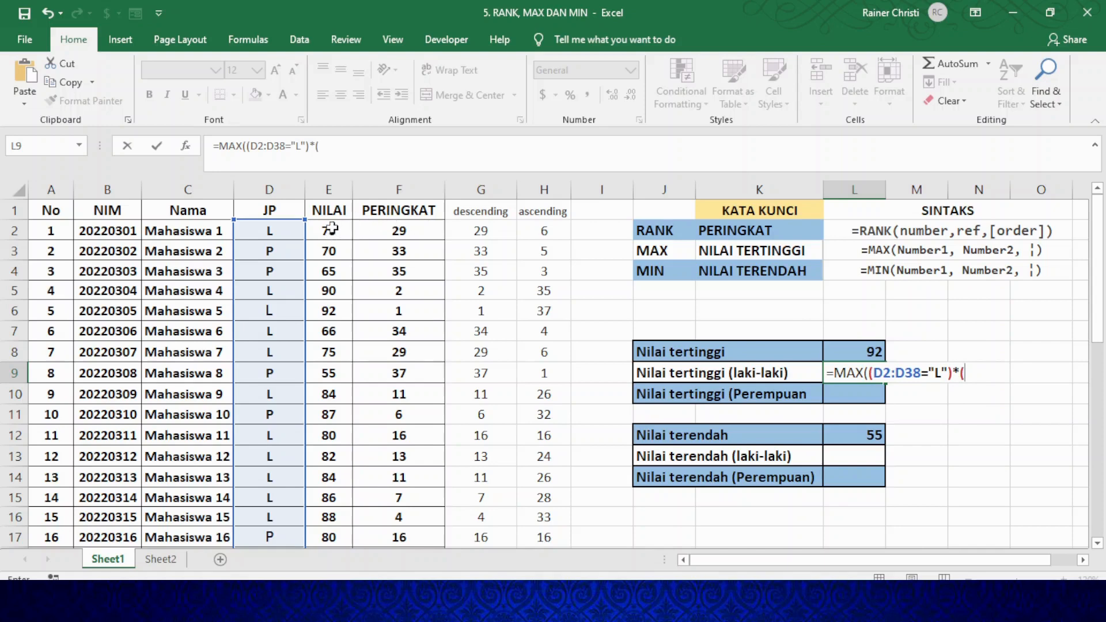
drag(331, 229, 327, 491)
scroll(853, 366, up, 5)
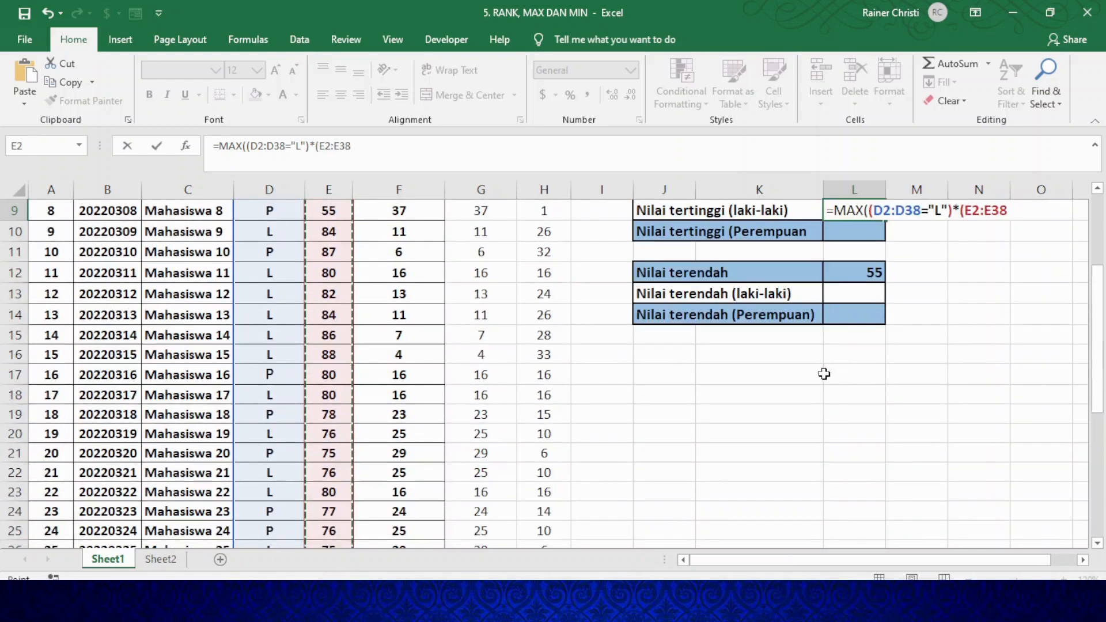
scroll(792, 390, up, 2)
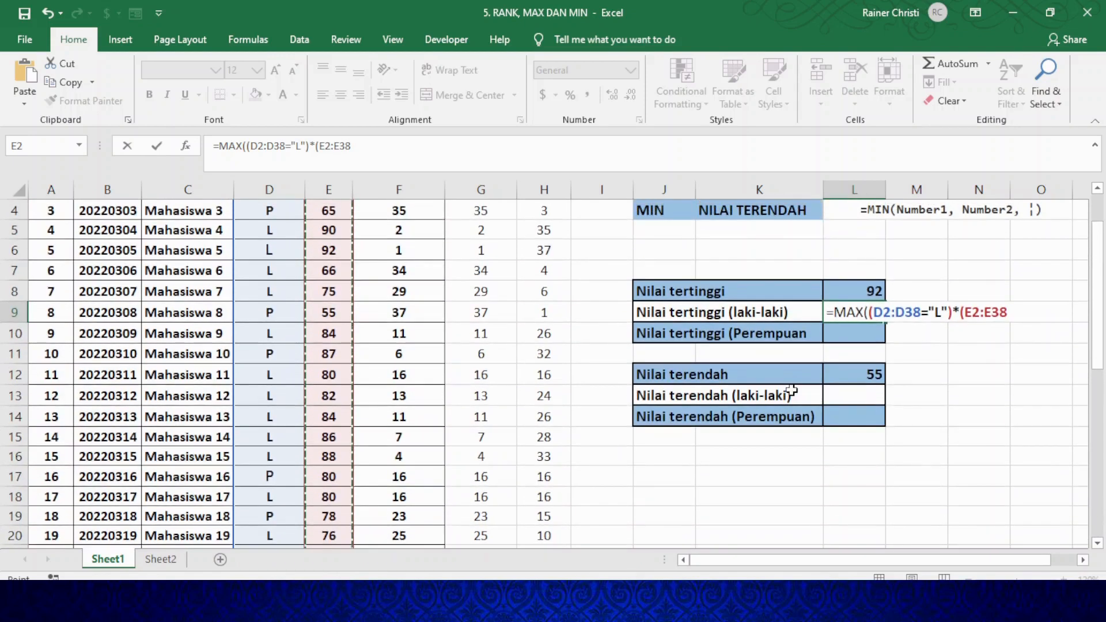
text())
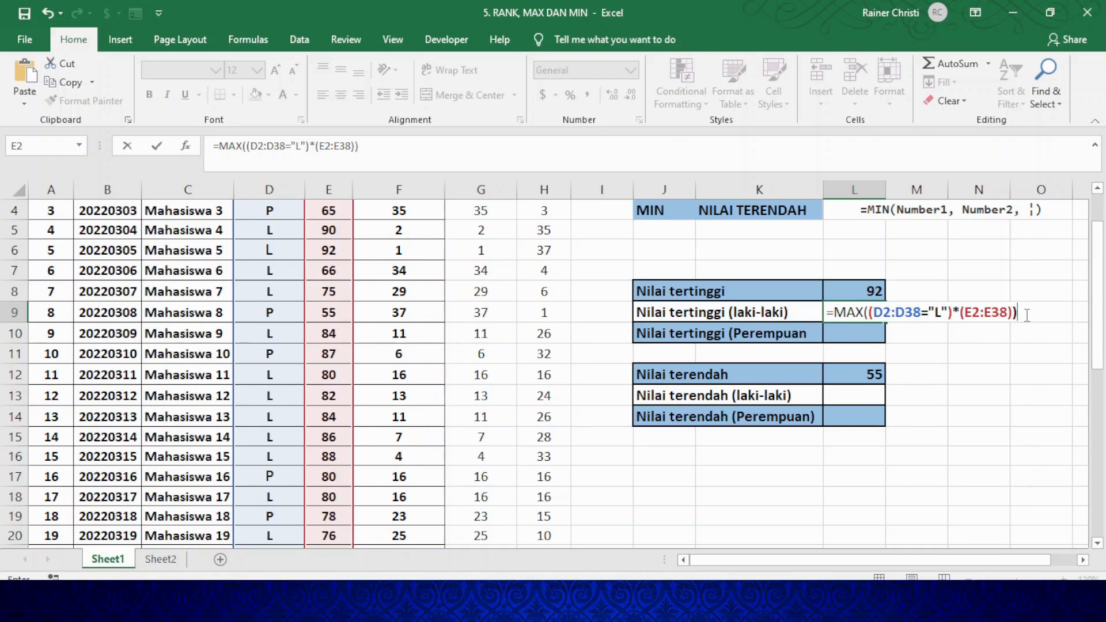
key(ctrl+shift+Return)
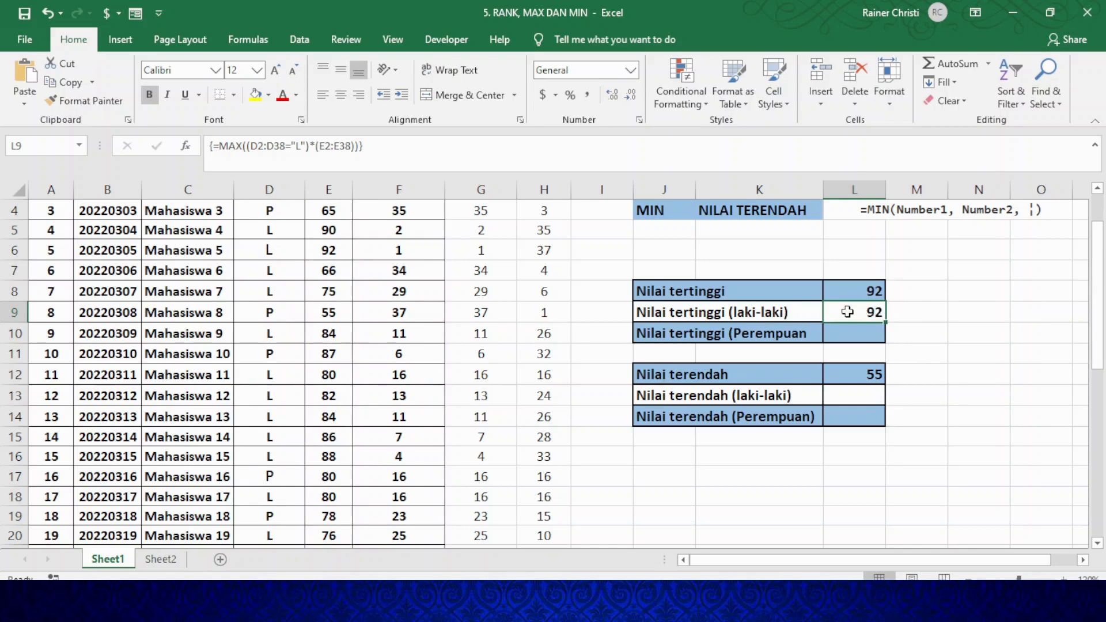
Enter =MAX((D2:D38="P")*(E2:E38)) as an array formula in L10 for Nilai tertinggi (Perempuan)
scroll(481, 346, up, 1)
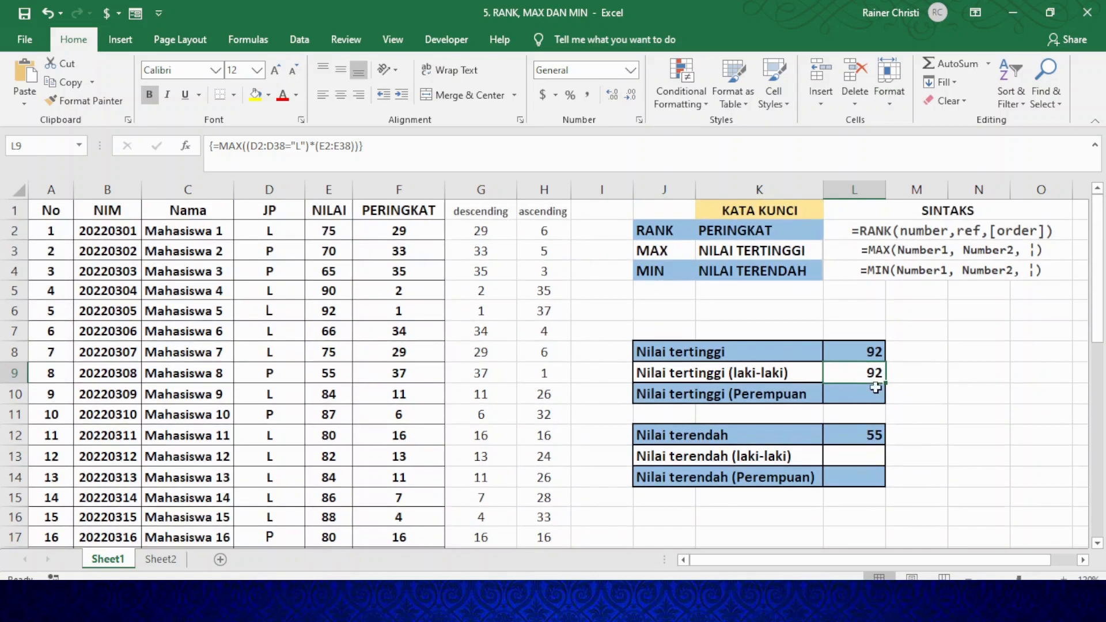
click(859, 397)
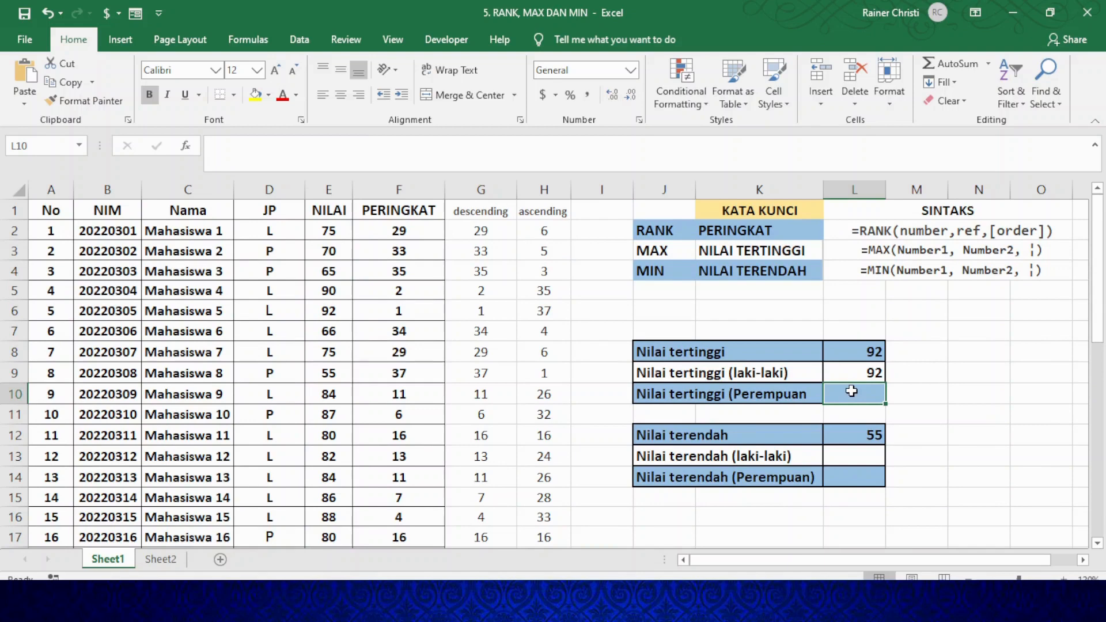
text(=MA)
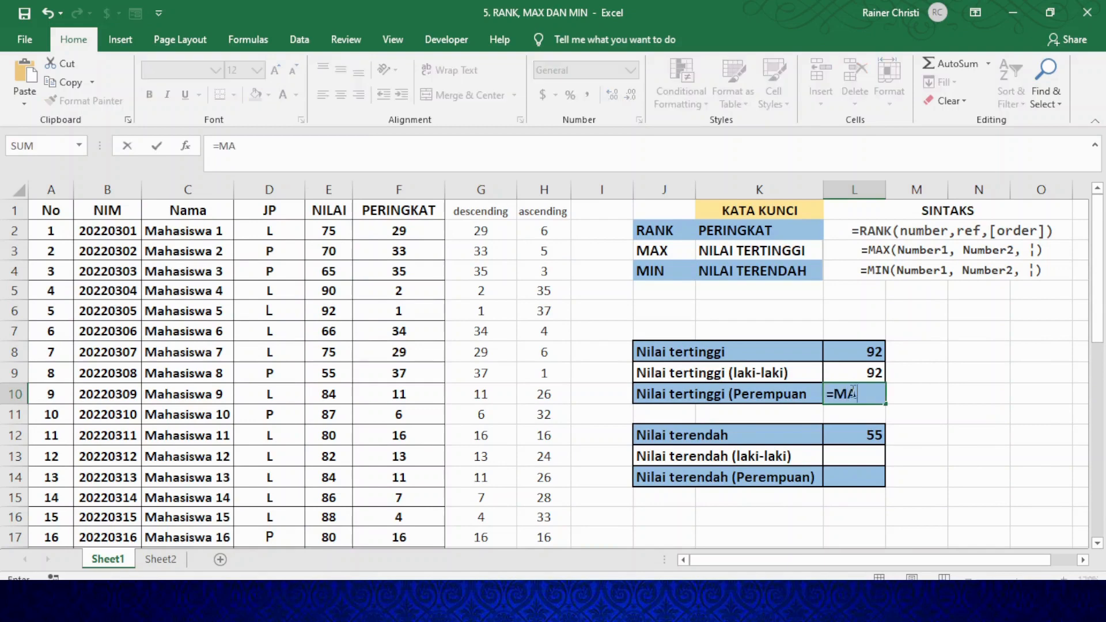
text(X(()
drag(262, 230, 284, 511)
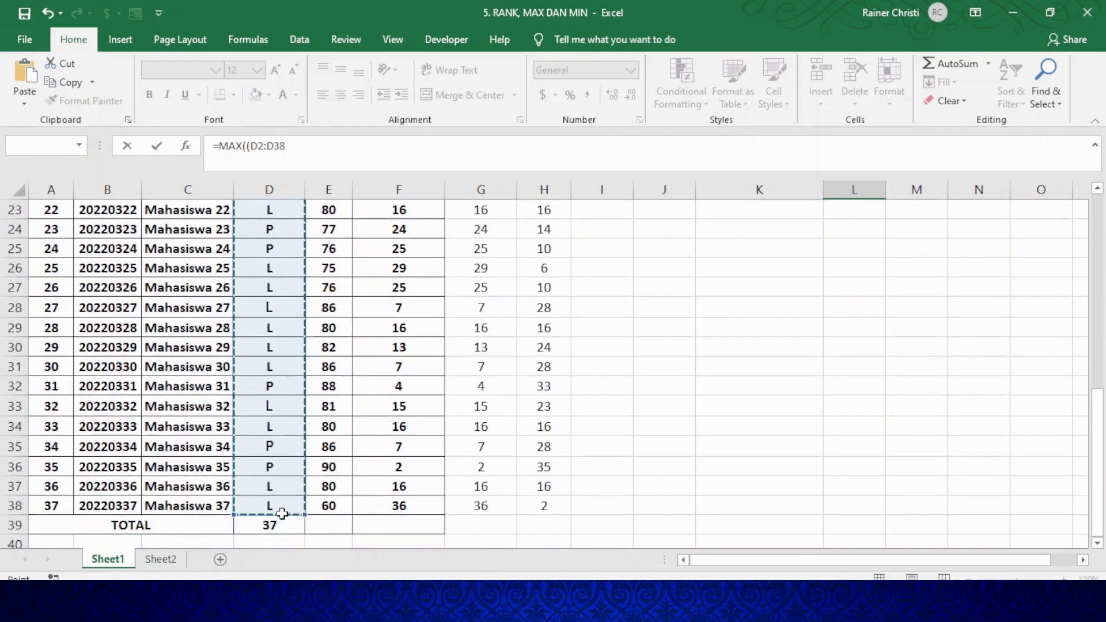
scroll(733, 368, up, 3)
scroll(733, 368, up, 4)
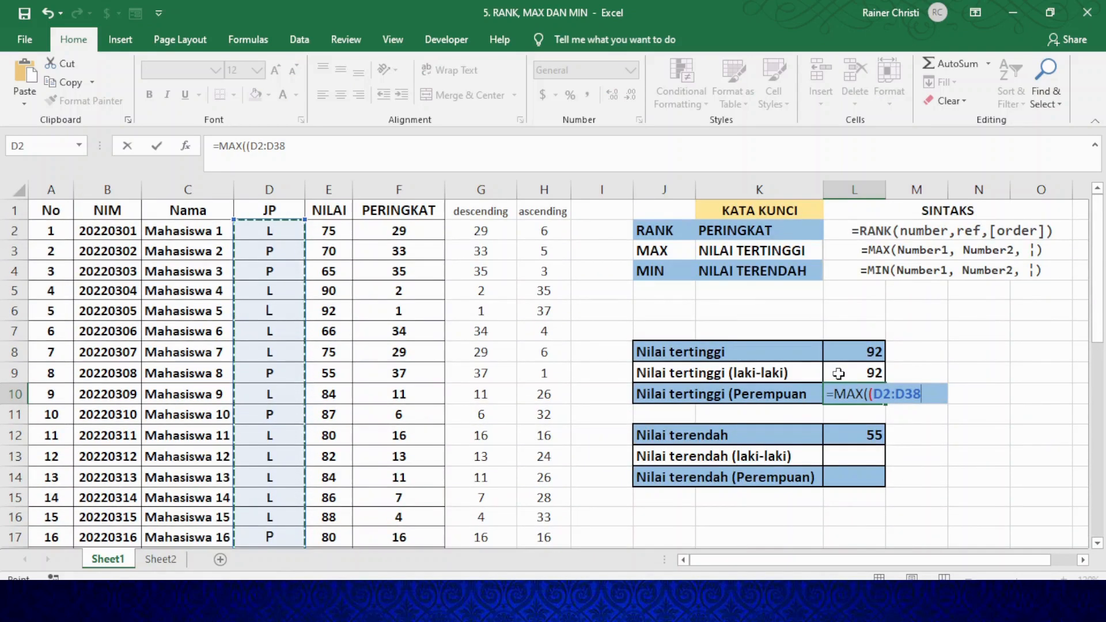
text(=)
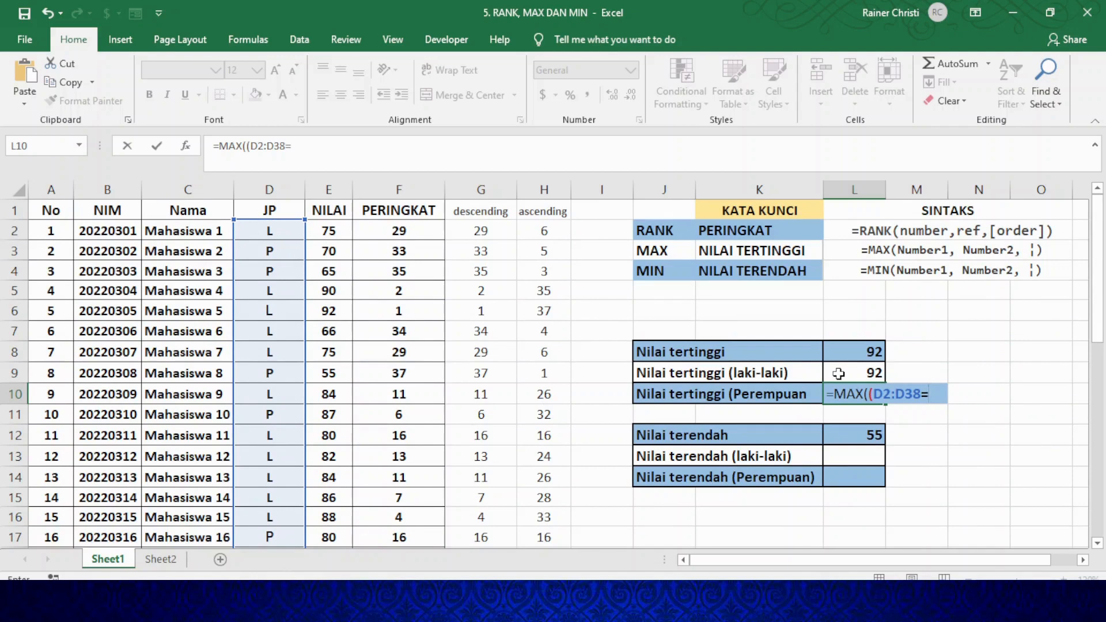
text("p)
key(BackSpace)
text(P")
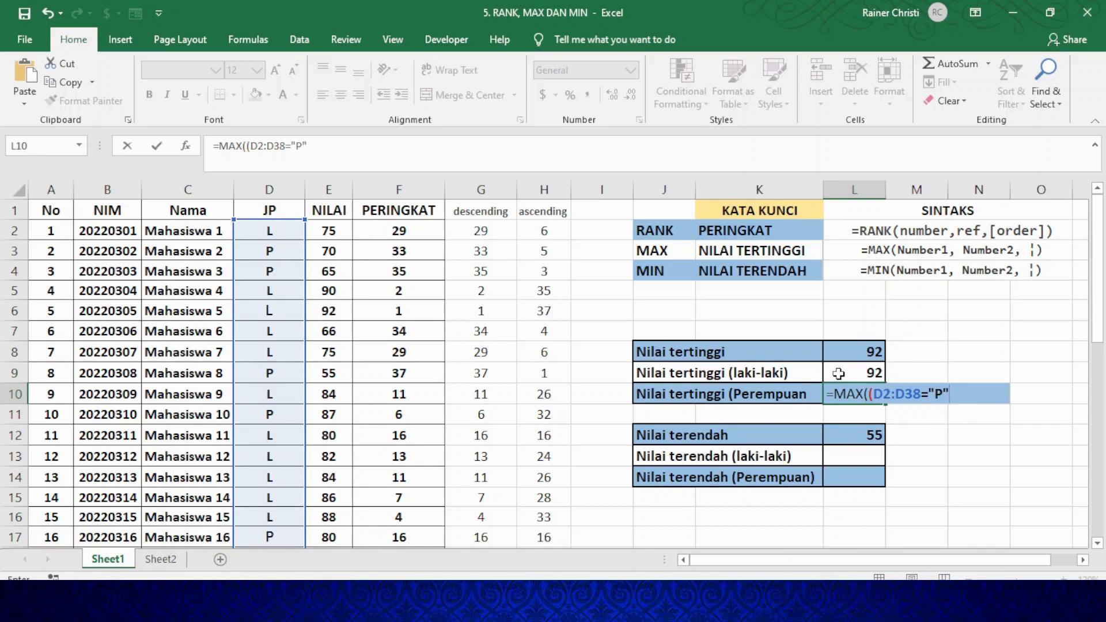
text()*()
drag(336, 230, 335, 481)
scroll(731, 386, up, 8)
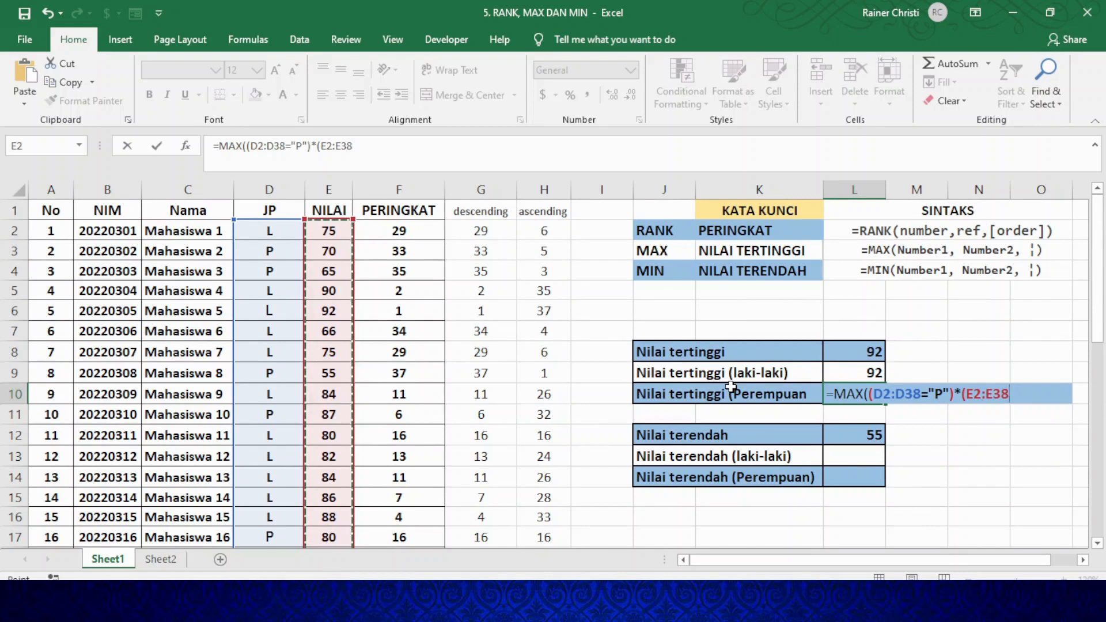
text())
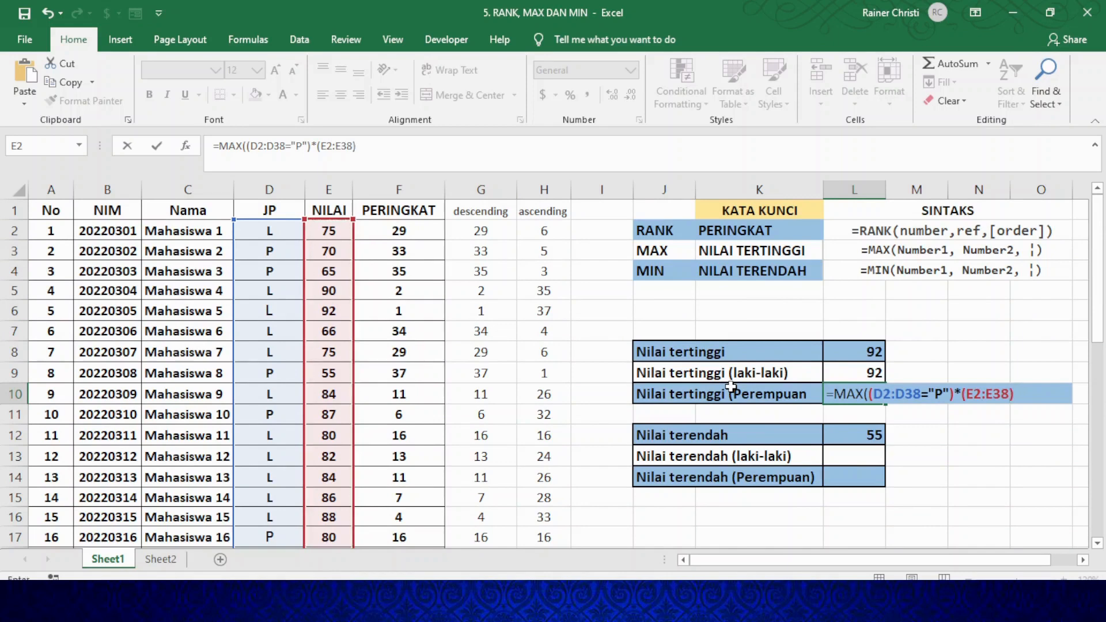
text())
key(ctrl+shift+Return)
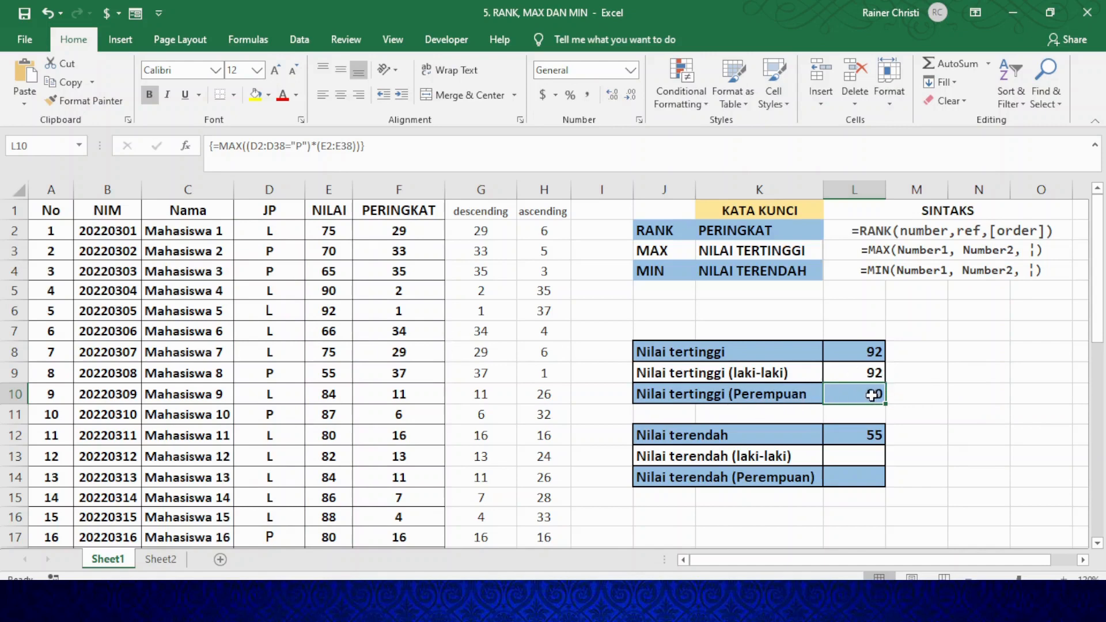
Select cell L14 beside Nilai terendah (Perempuan)
click(855, 477)
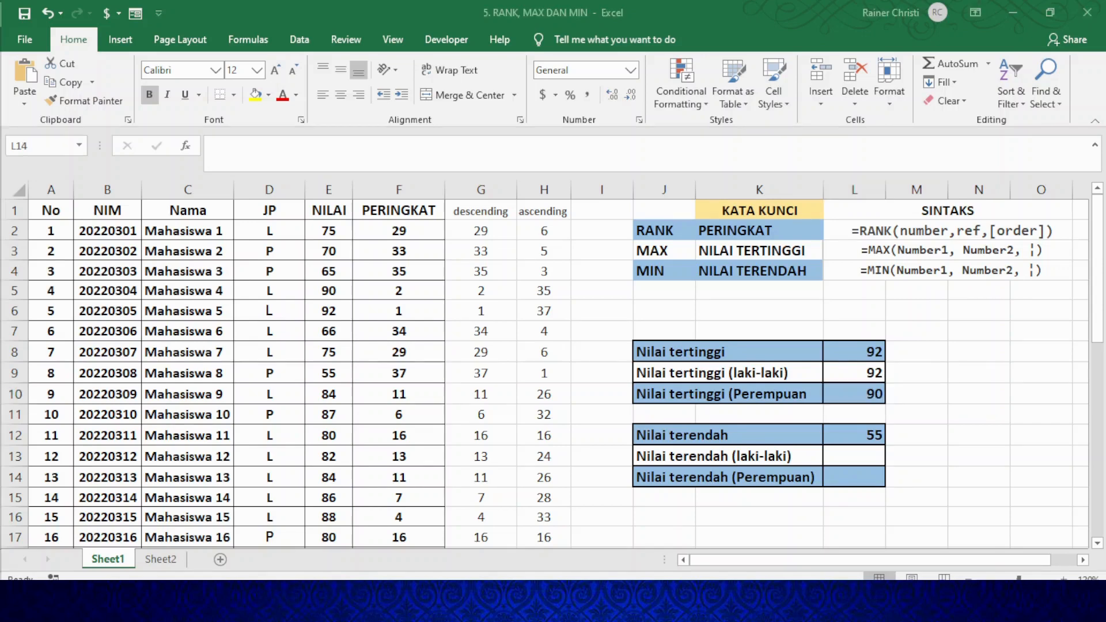